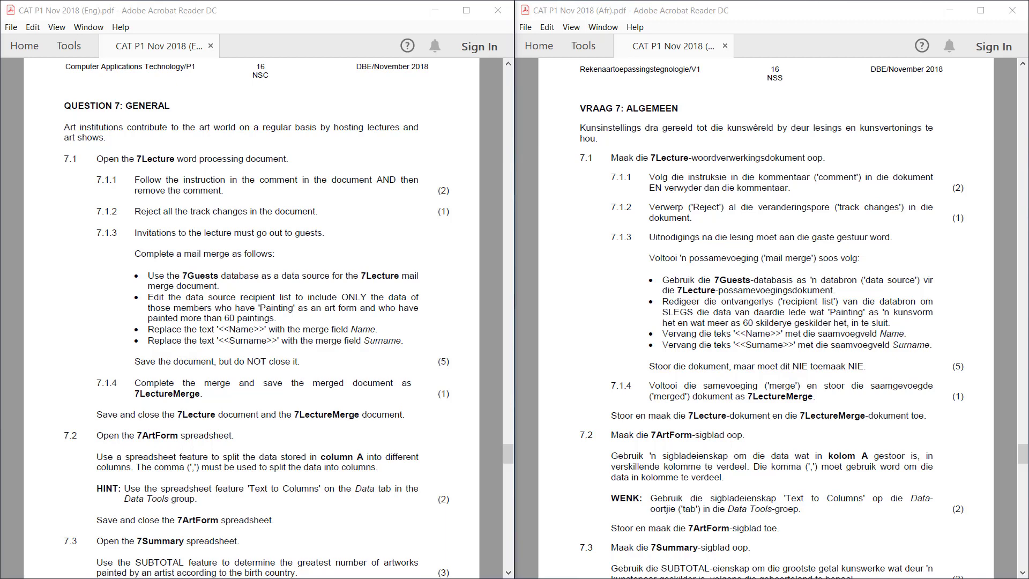
- Bring the CAT P1 November 2018_MSOffice_DATA folder window up in File Explorer
click(889, 108)
- Open 7Lecture from the data folder, set Explorer and Word aside, and highlight question 7.1.1
key(alt+Tab)
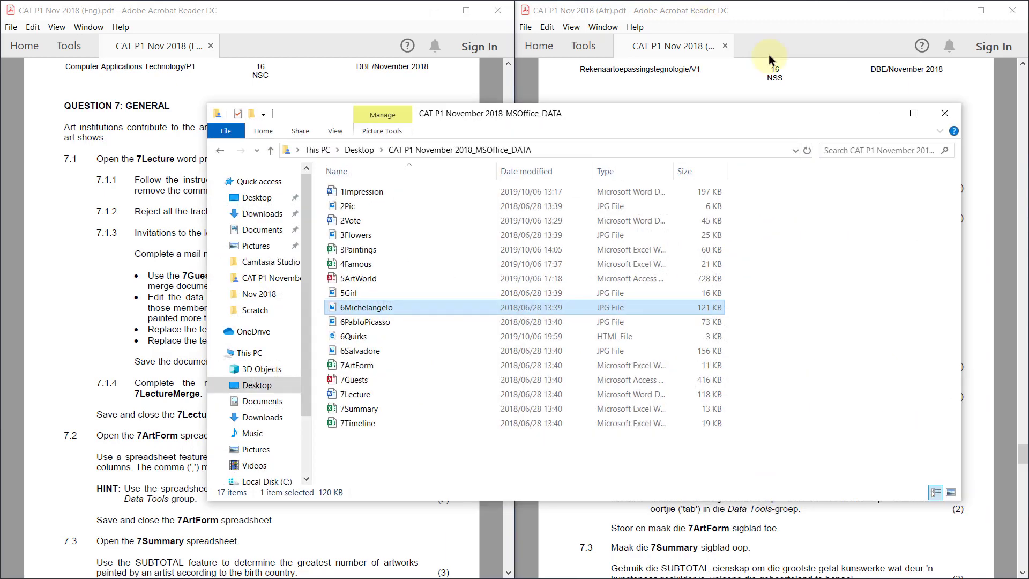
double_click(353, 395)
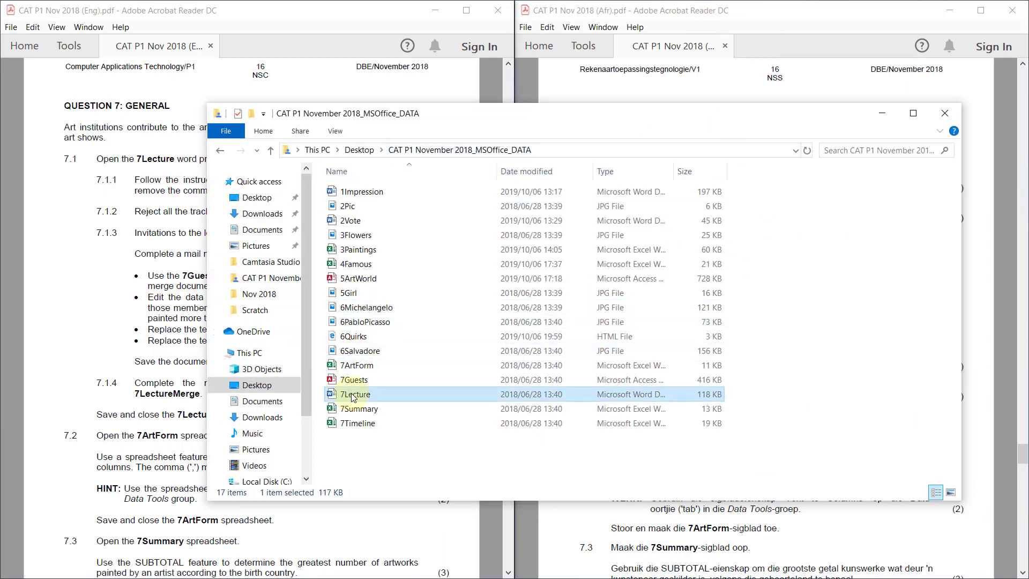
click(883, 121)
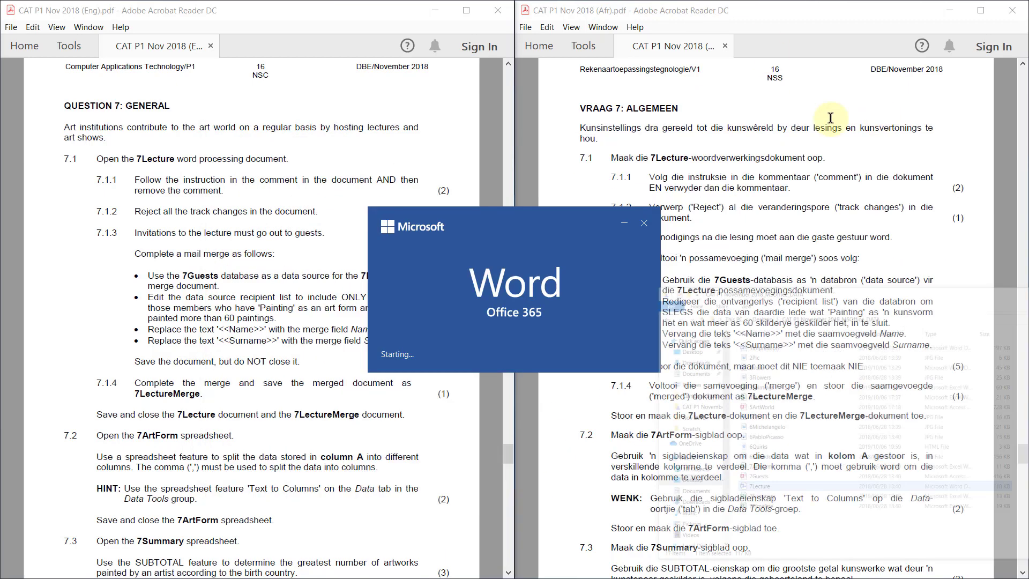
click(944, 7)
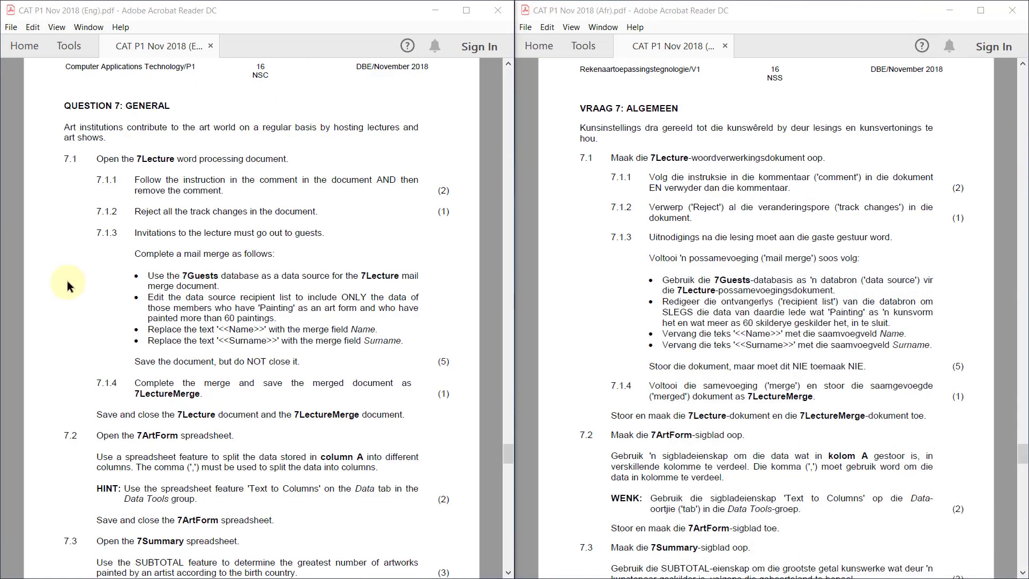
drag(99, 179, 122, 180)
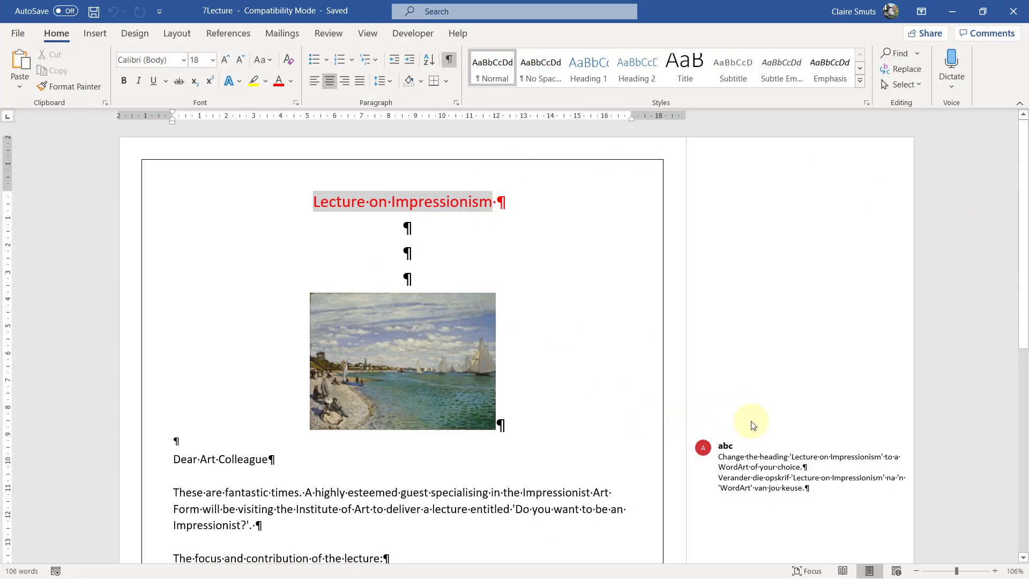
- Read the Art Colleague comment, then make the 'Lecture on Impressionism' heading yellow WordArt
scroll(730, 425, down, 3)
click(763, 337)
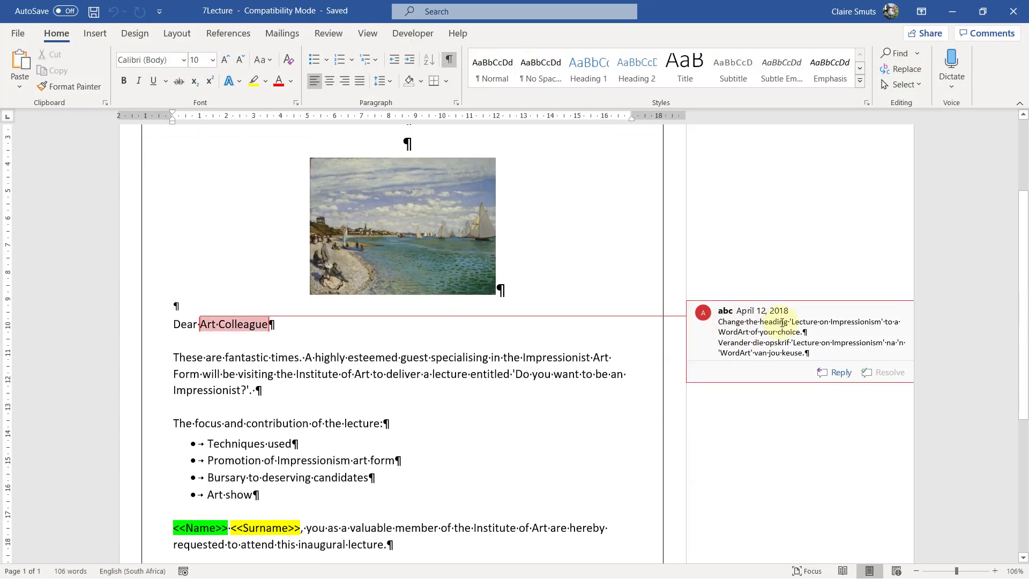
scroll(849, 330, up, 5)
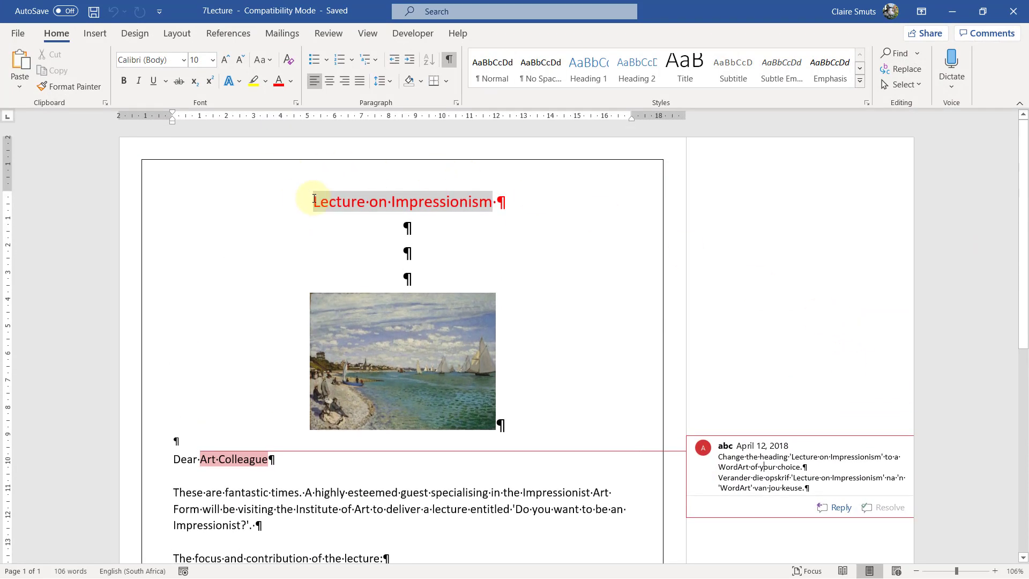
drag(312, 200, 505, 203)
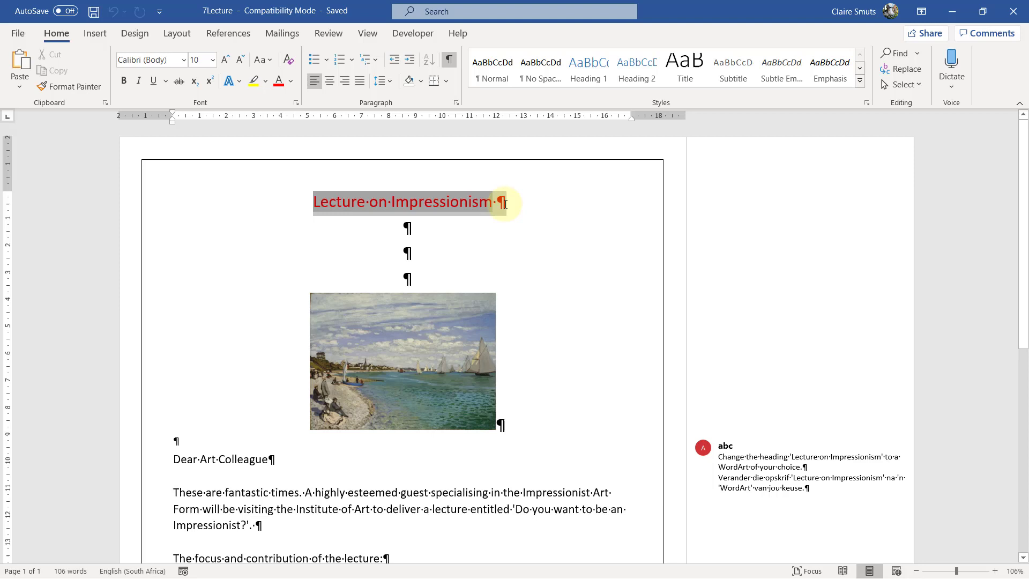
click(94, 33)
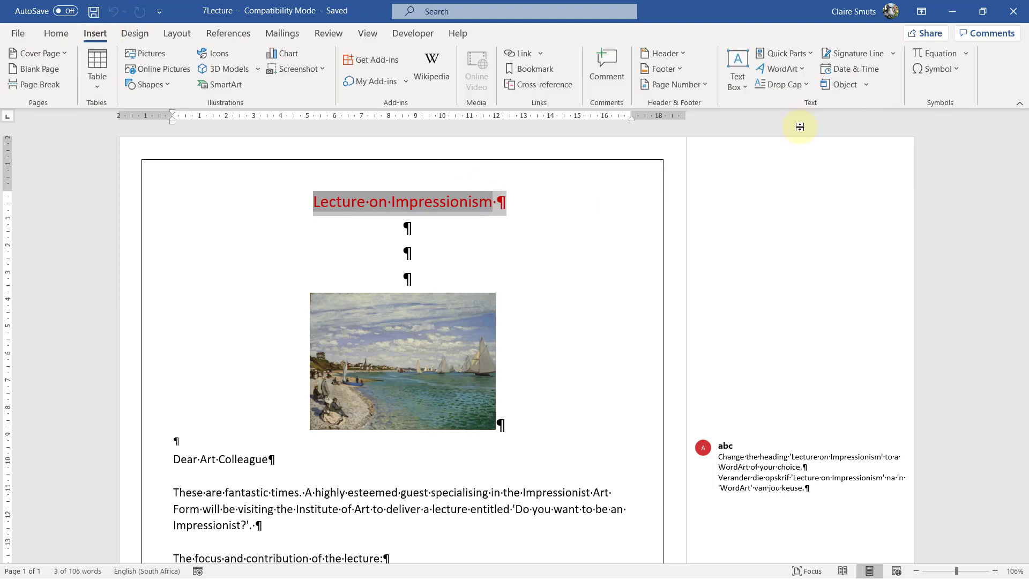
click(781, 68)
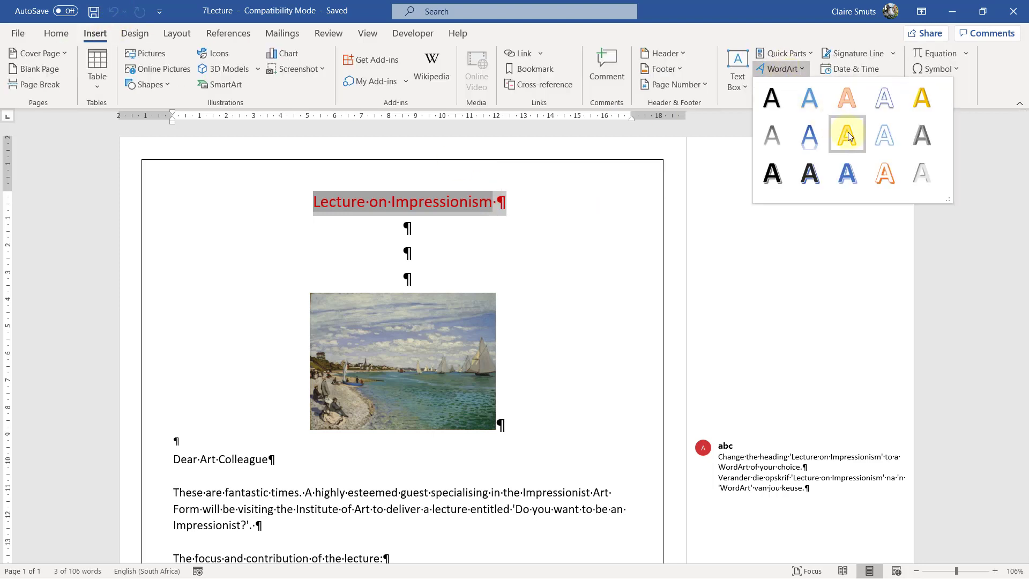
click(848, 131)
- Select the instruction comment and bring up its options
click(836, 462)
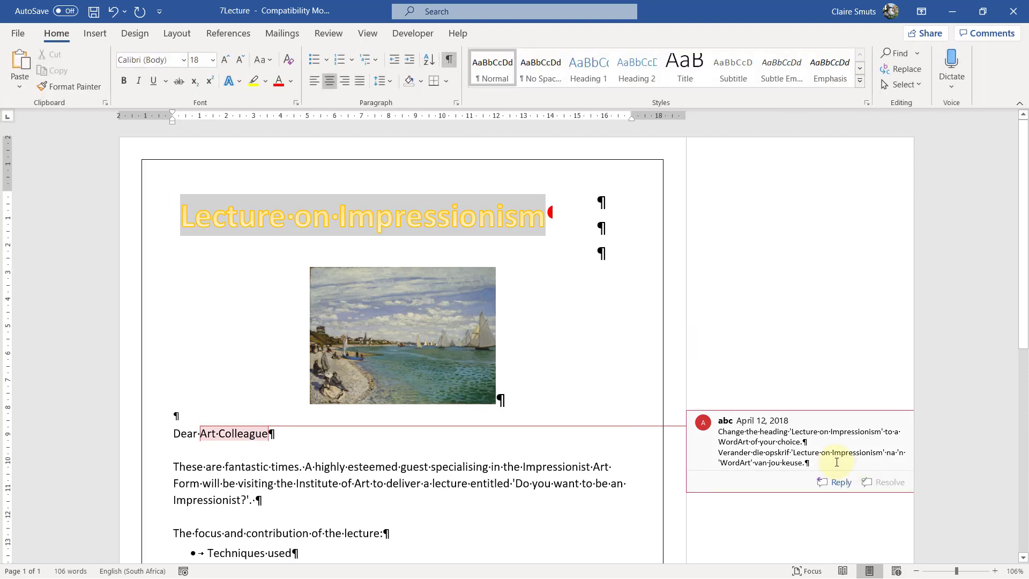
click(770, 439)
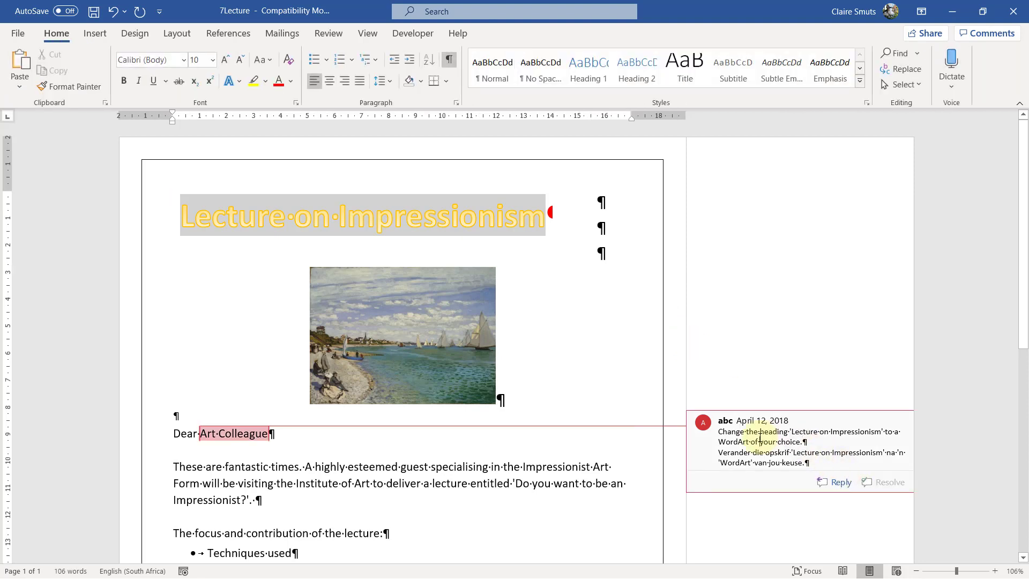
right_click(759, 439)
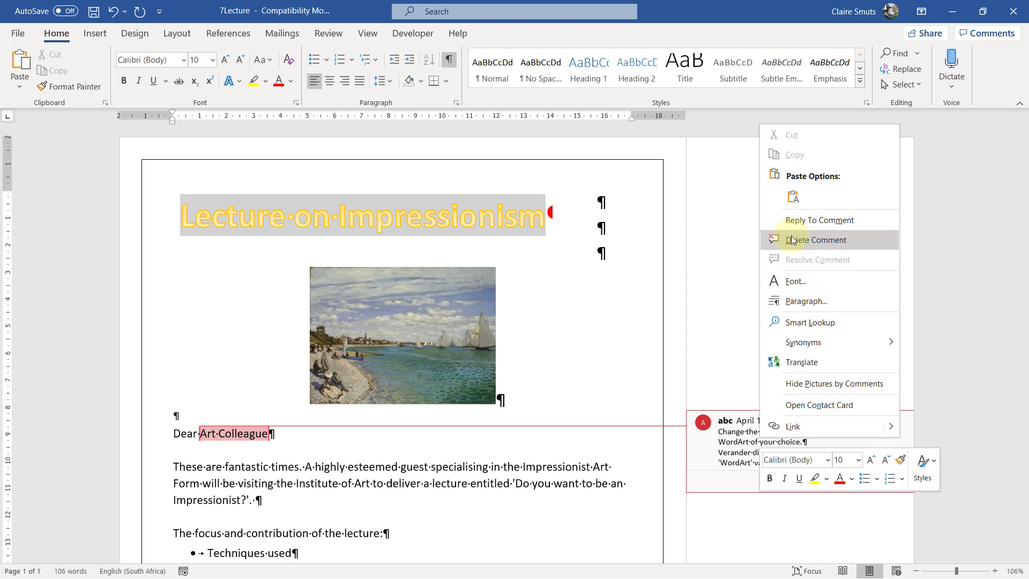
- Delete the instruction comment and reject all tracked changes in 7Lecture
click(333, 32)
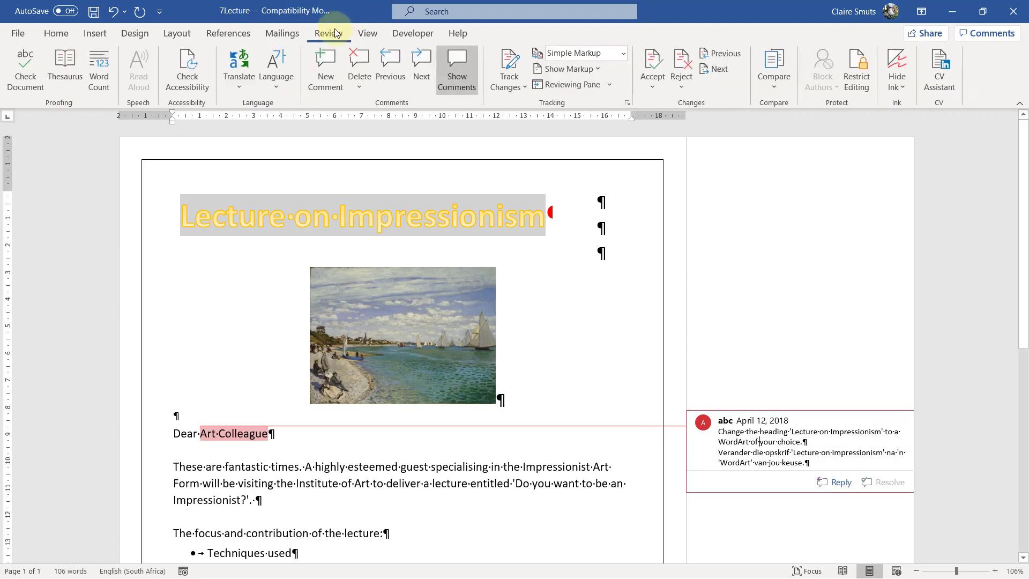
click(354, 64)
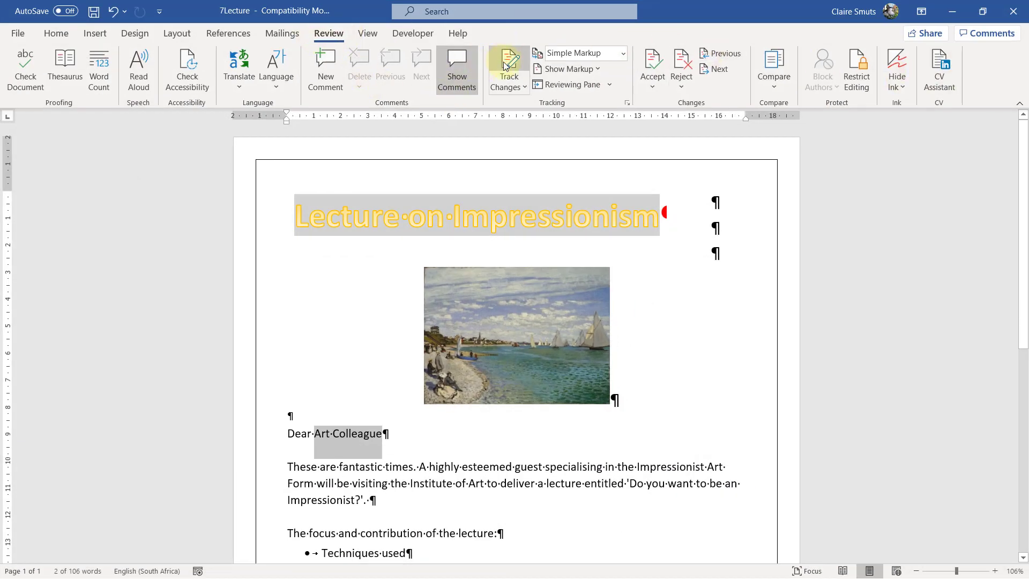
click(689, 90)
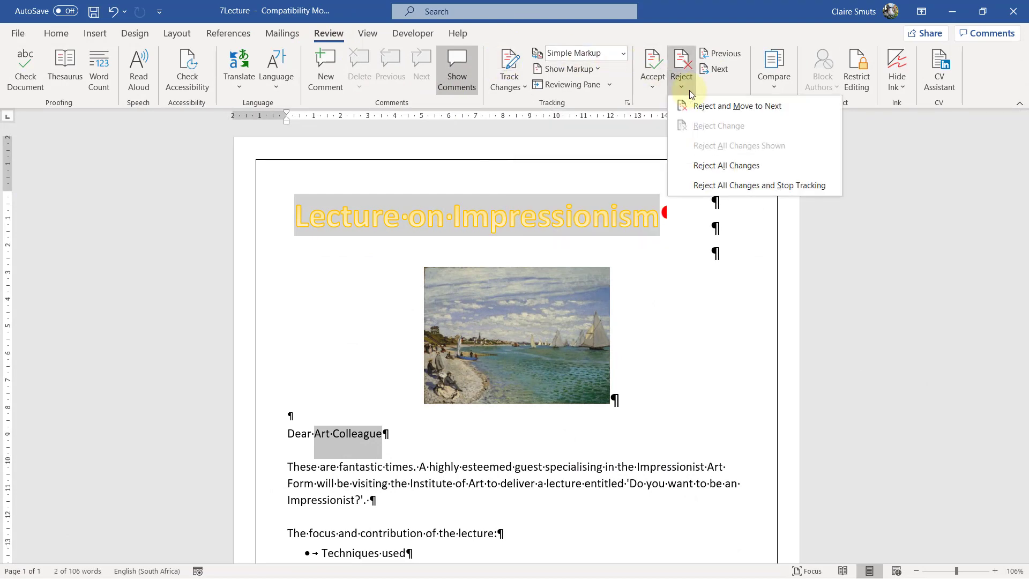
click(728, 167)
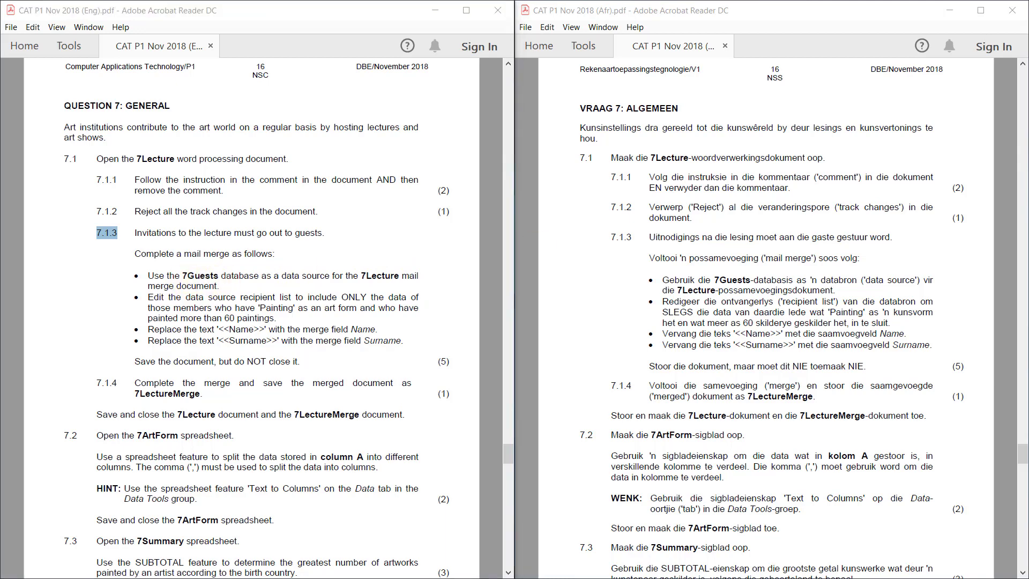
- Start a Letters mail merge in the 7Lecture document
key(alt+Tab)
click(279, 34)
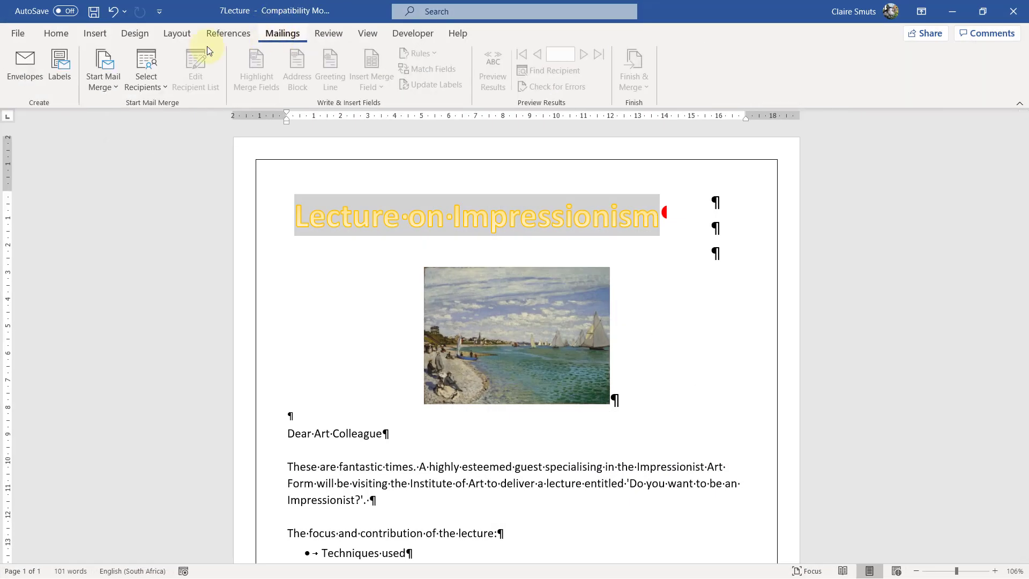
click(93, 84)
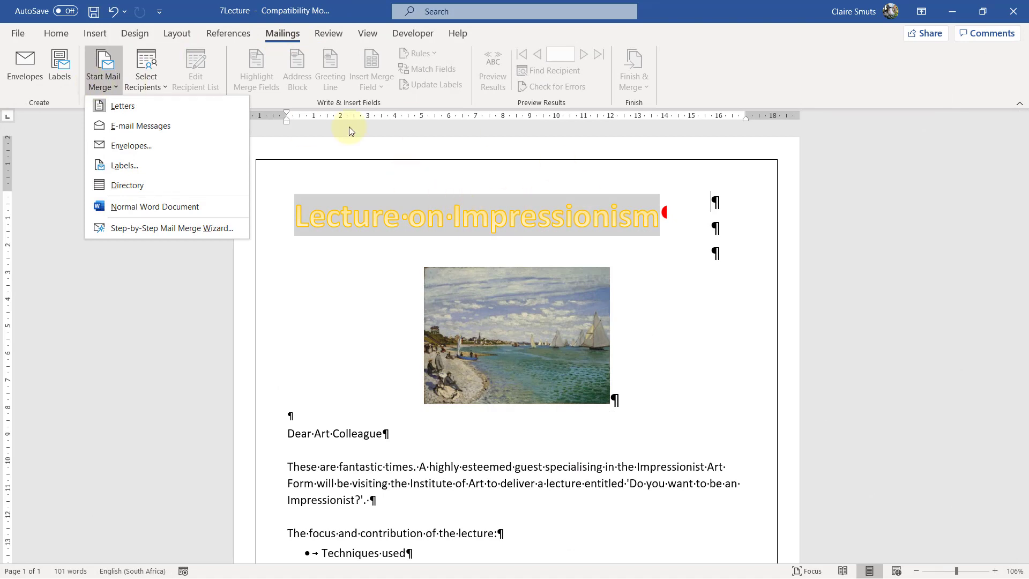
click(143, 111)
- Use the existing 7Guests database from the CAT P1 November 2018_MSOffice_DATA folder as recipients
click(143, 83)
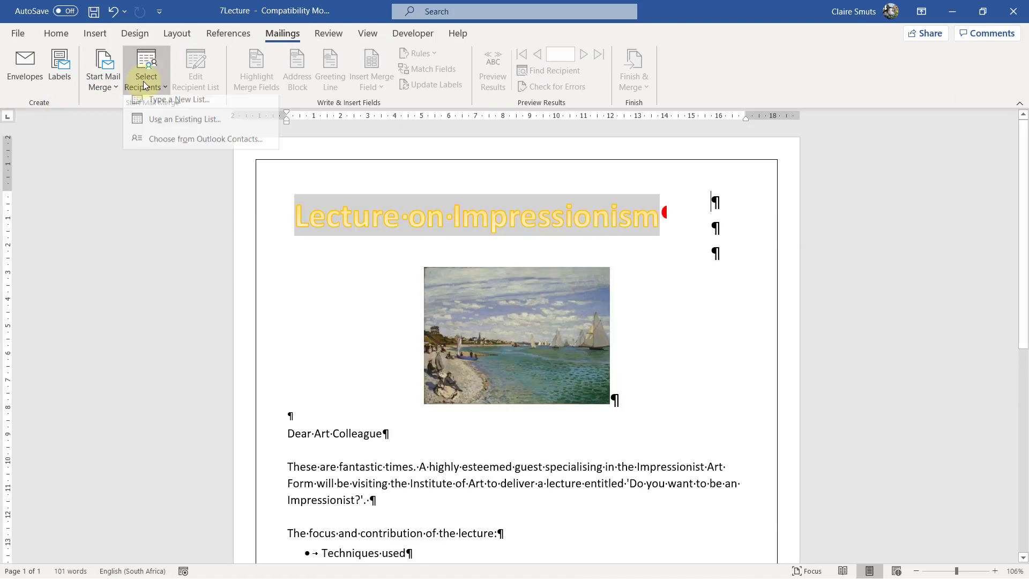
click(158, 127)
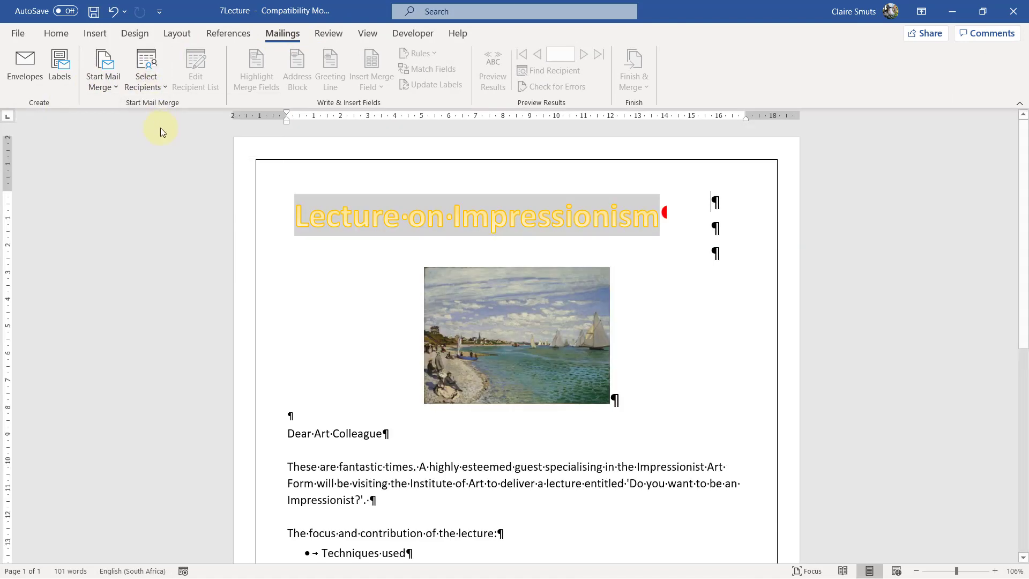
scroll(99, 88, up, 5)
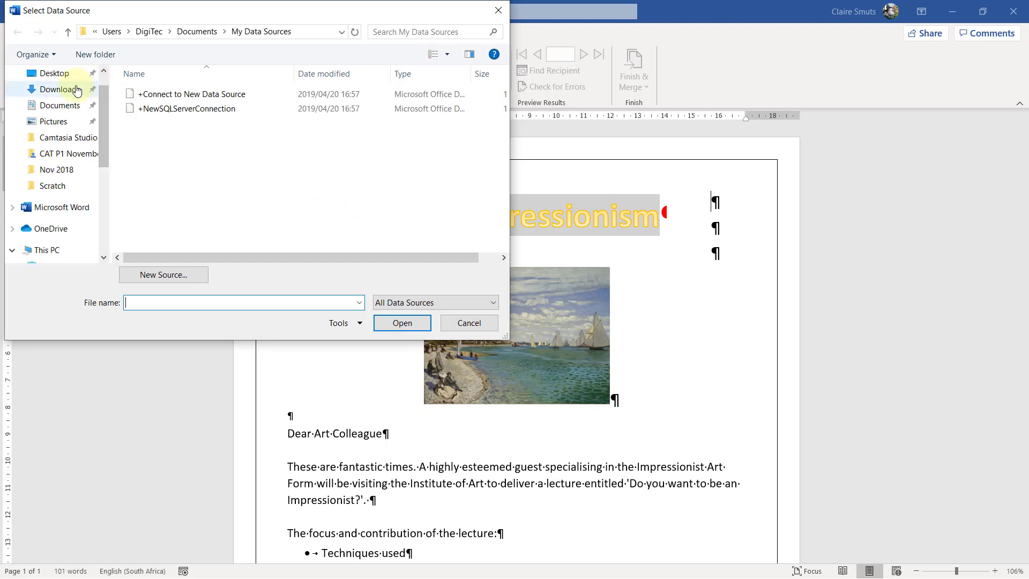
click(54, 73)
click(152, 93)
double_click(152, 94)
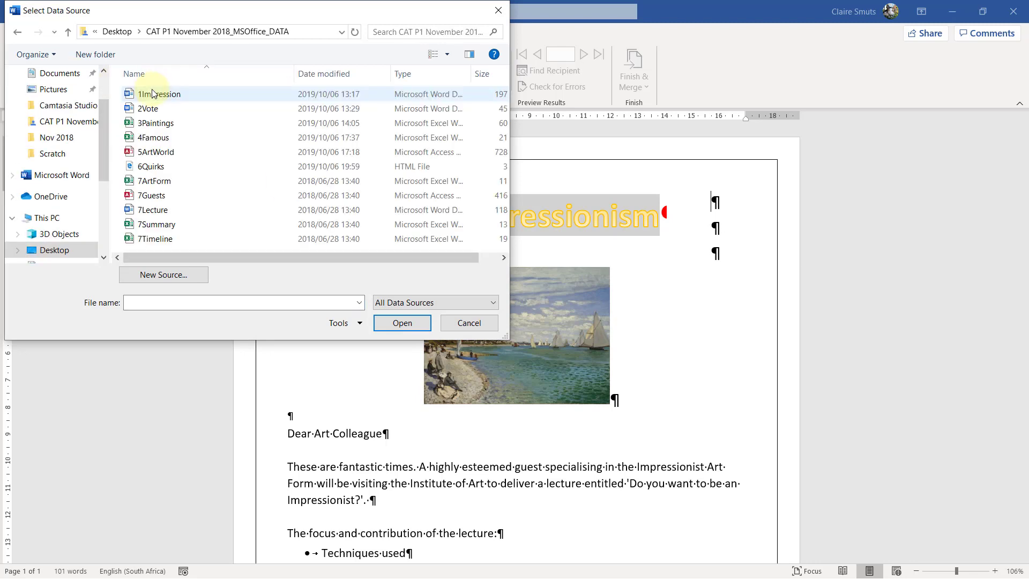
click(152, 195)
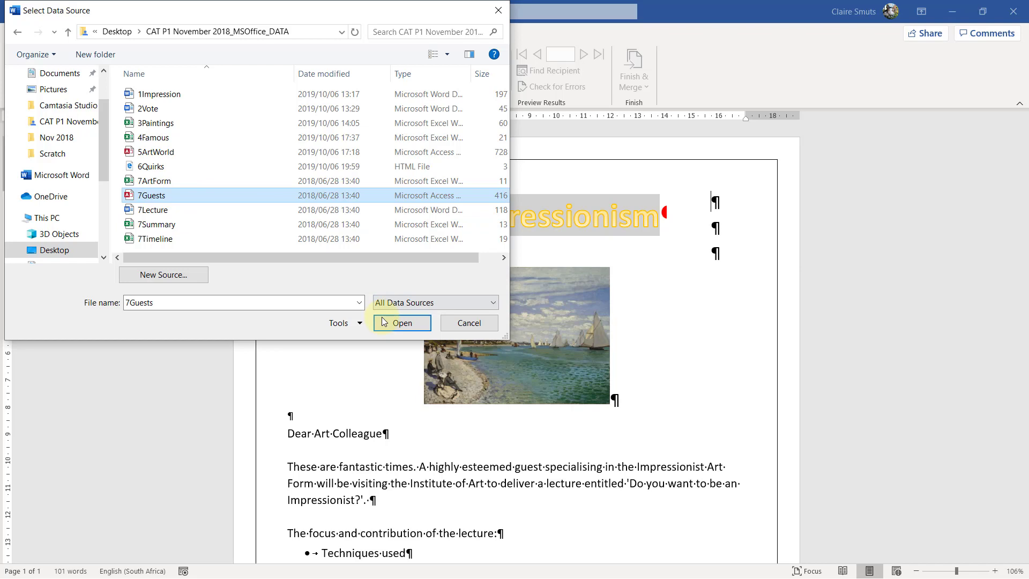
click(404, 323)
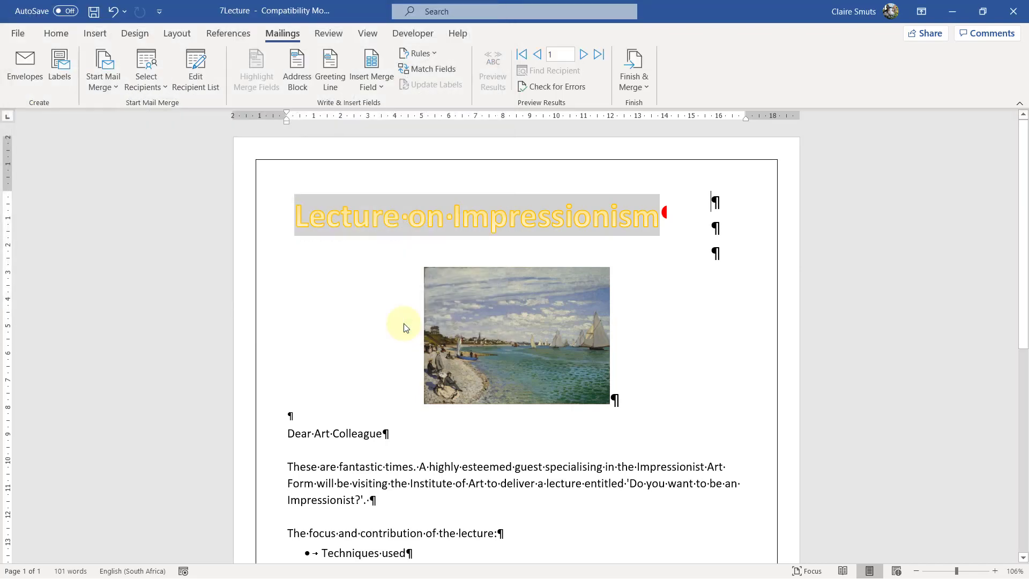
click(949, 16)
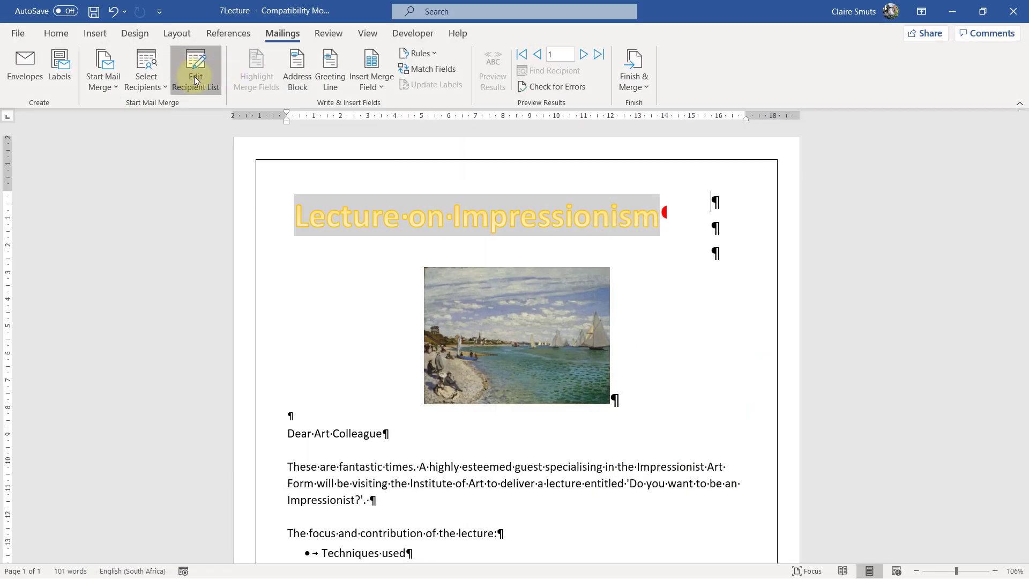
- Filter the recipient list to ArtForm equal to Painting
click(196, 80)
drag(552, 294, 612, 293)
click(582, 201)
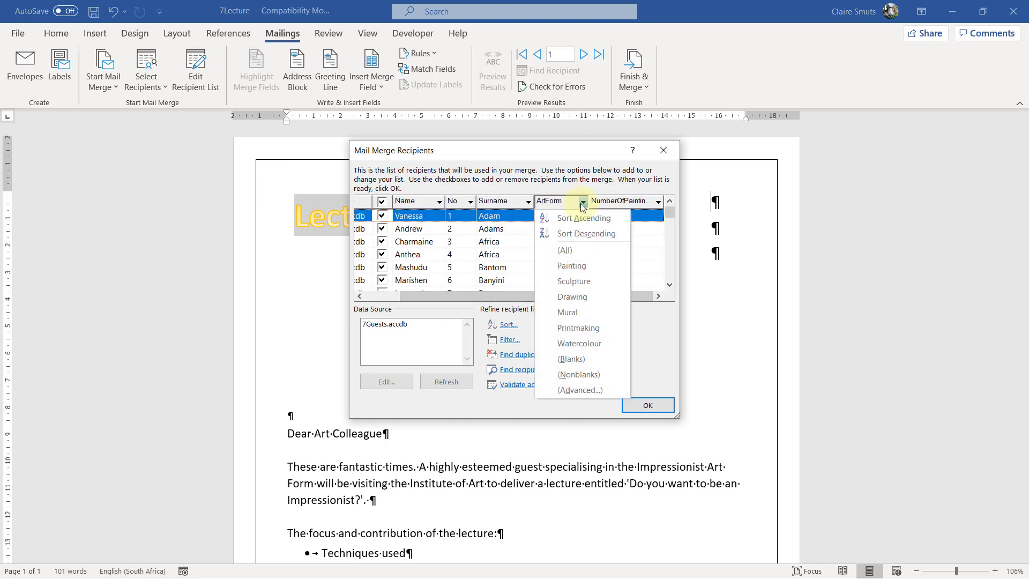
click(583, 268)
drag(580, 294, 637, 296)
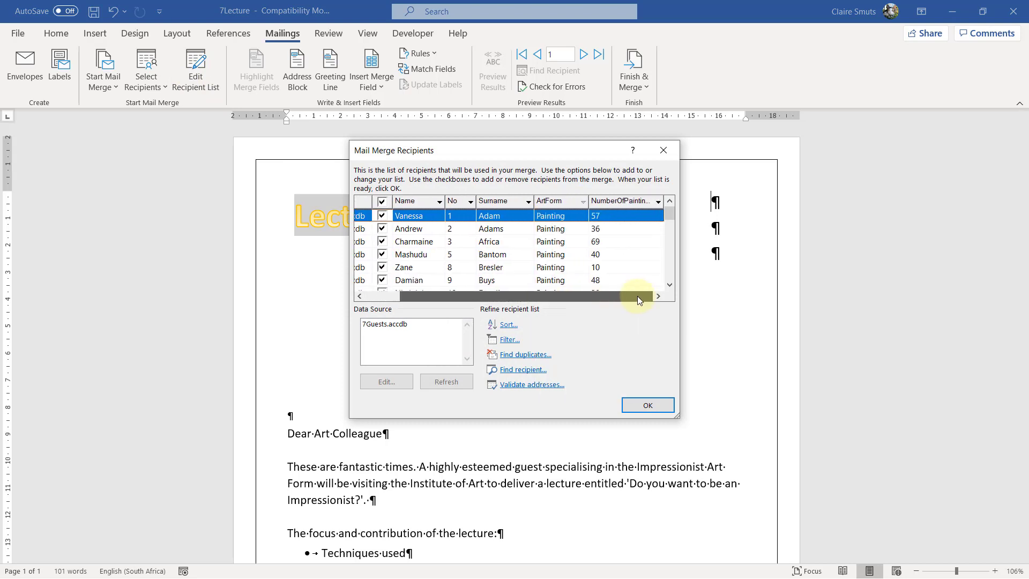
- In the advanced filter, add a second And condition on NumberOfPaintings
click(658, 201)
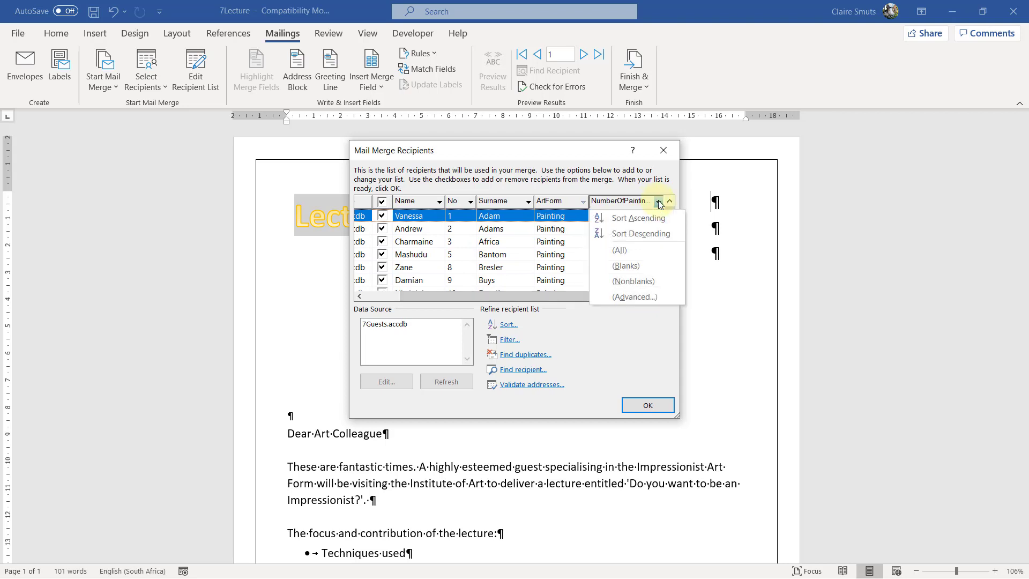
click(652, 296)
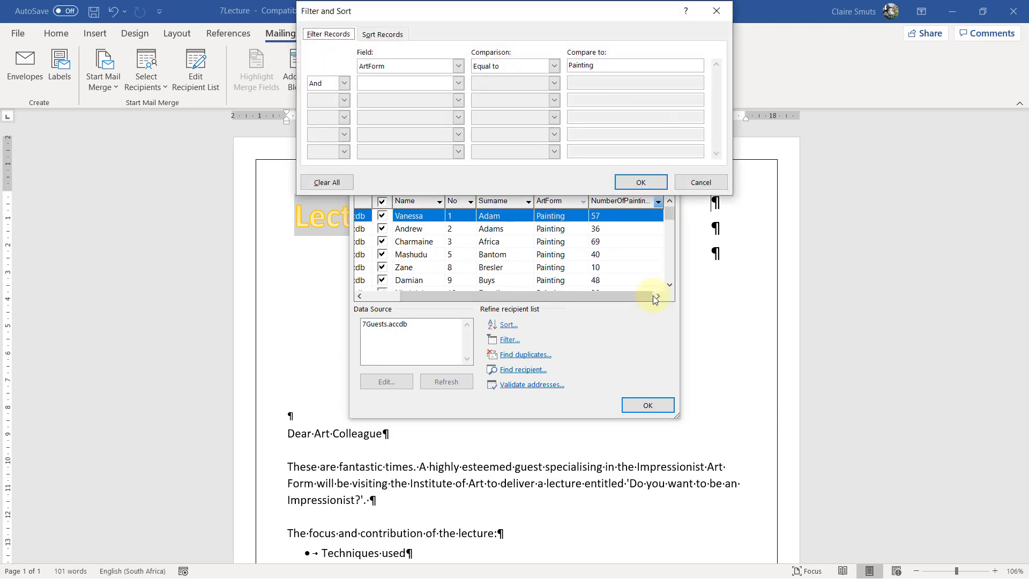
click(450, 84)
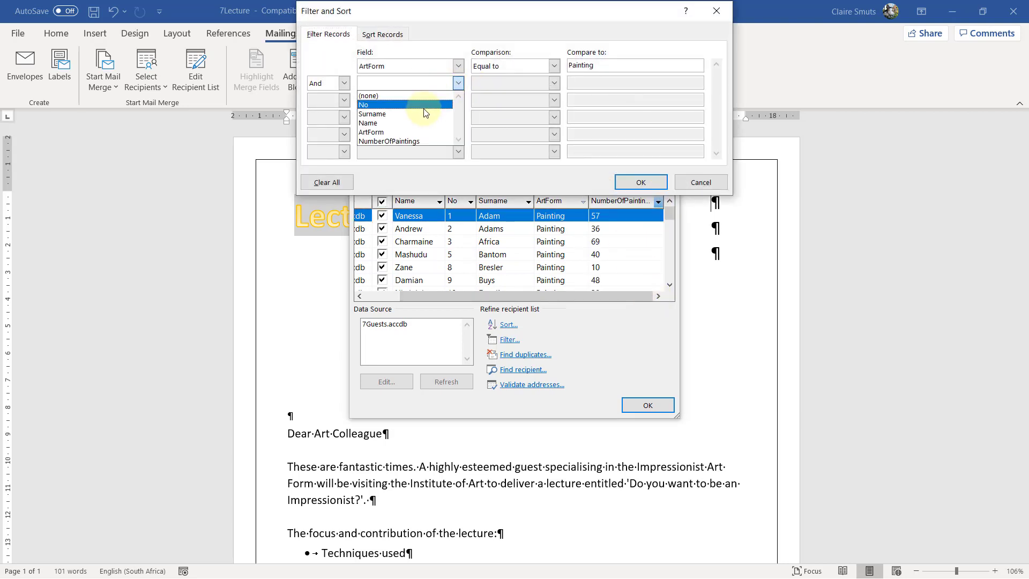
click(419, 136)
click(554, 83)
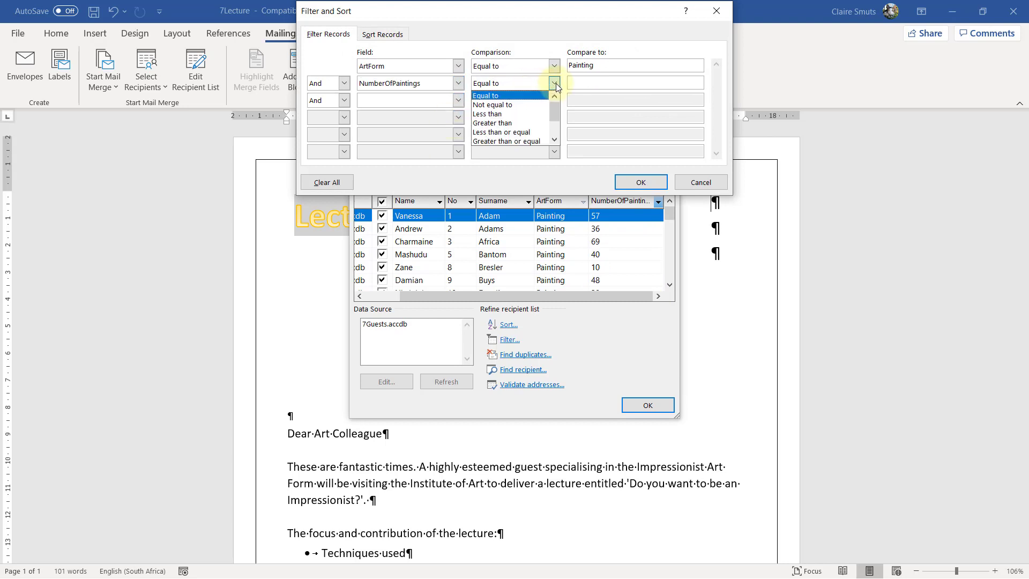
click(542, 141)
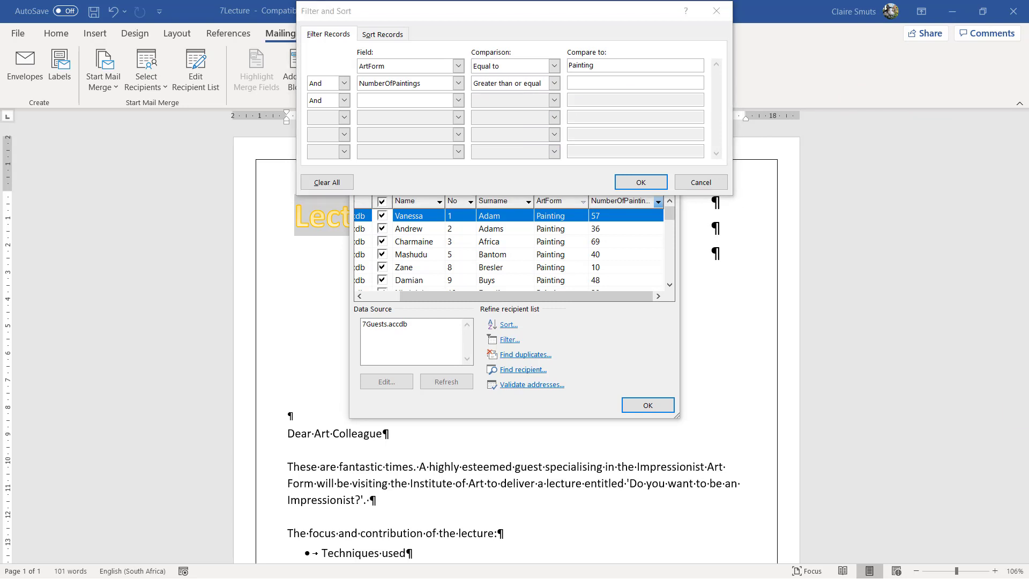
- Set the NumberOfPaintings condition to Greater than 60 and apply the filter
key(alt+Tab)
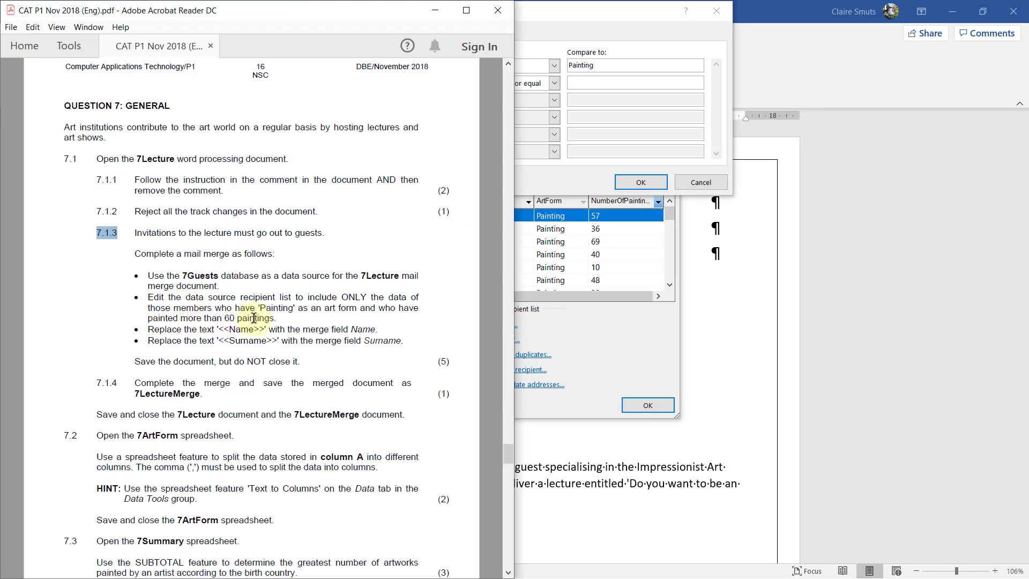
click(435, 10)
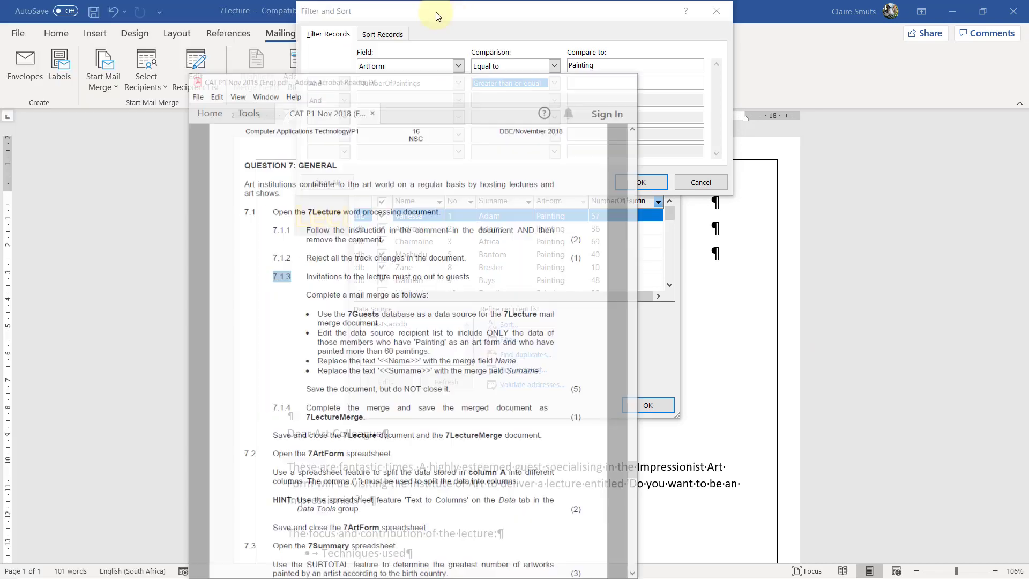
click(554, 83)
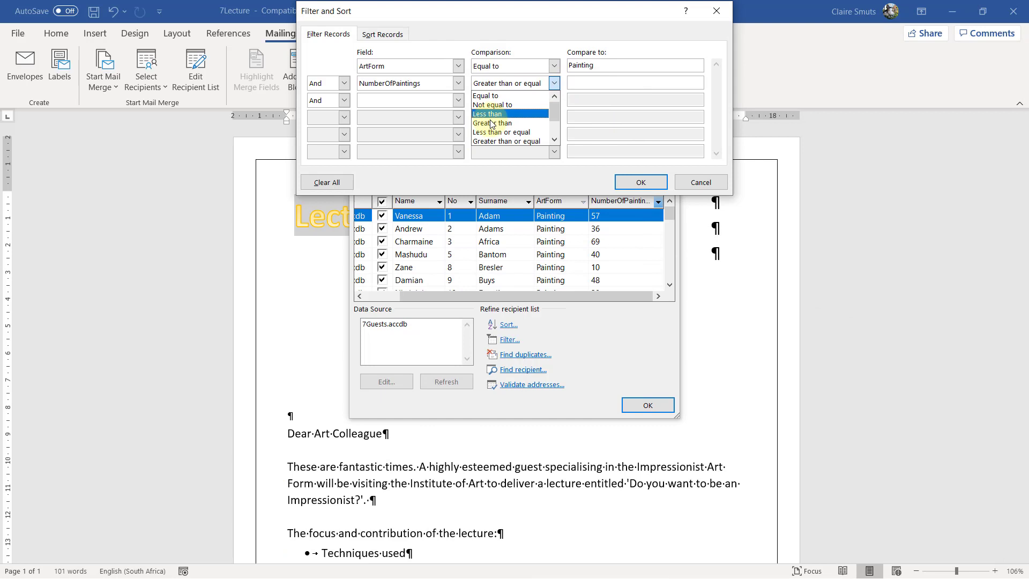
click(539, 110)
click(580, 84)
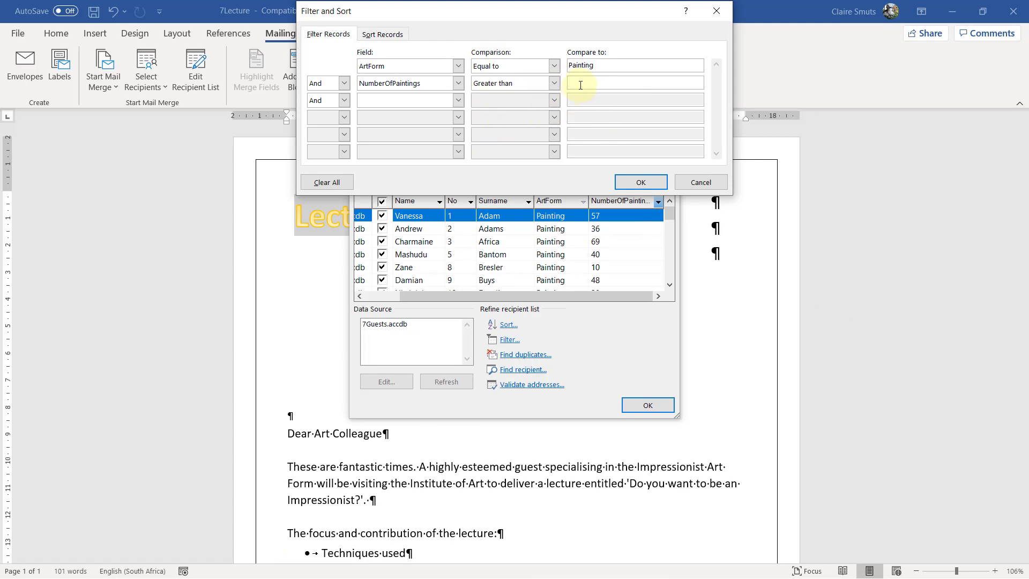
key(BackSpace)
key(BackSpace)
text(0)
click(638, 181)
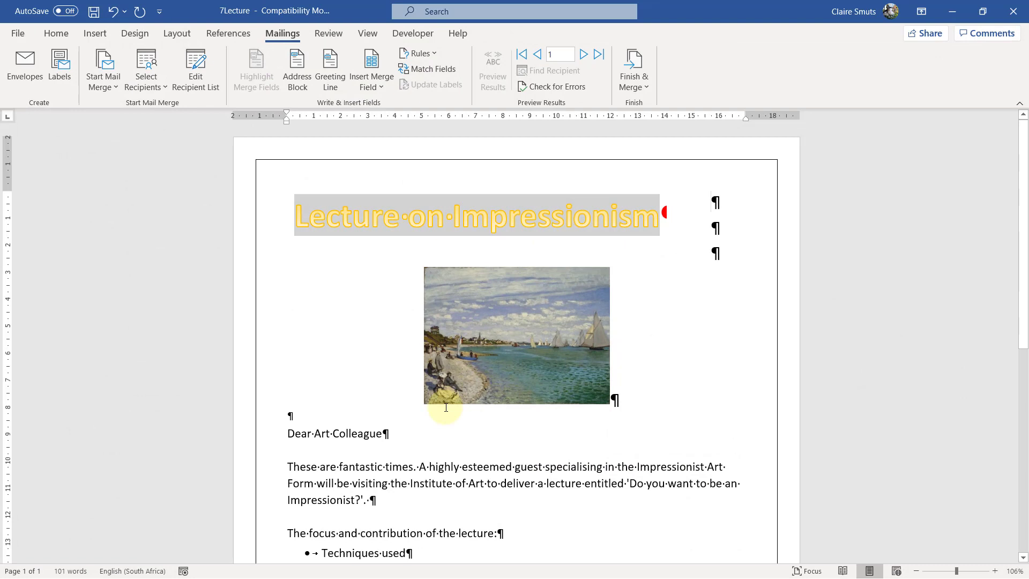
- Replace the <<Name>> and <<Surname>> placeholders with the Name and Surname merge fields
scroll(446, 407, down, 3)
scroll(446, 408, down, 2)
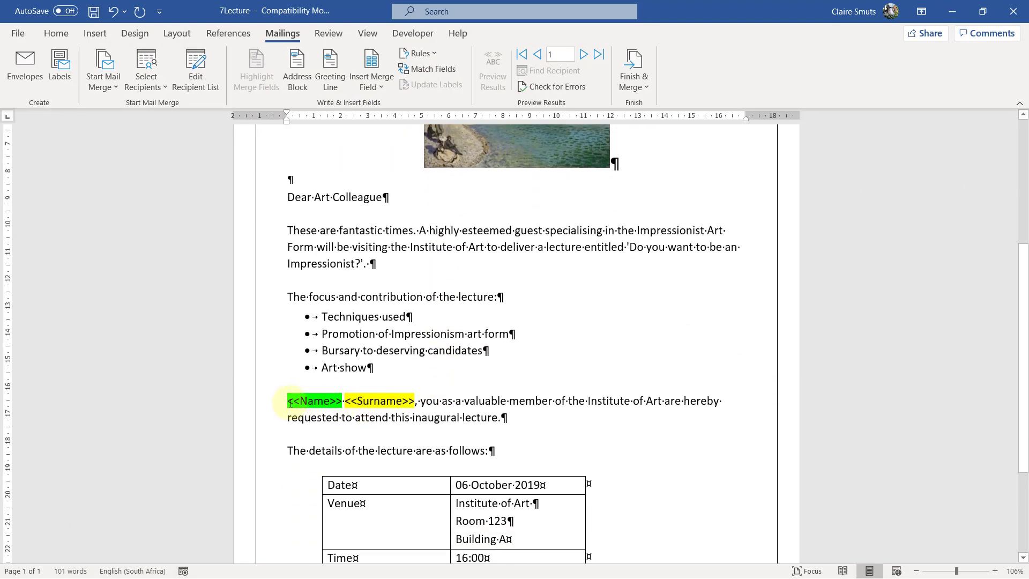
drag(288, 401, 343, 400)
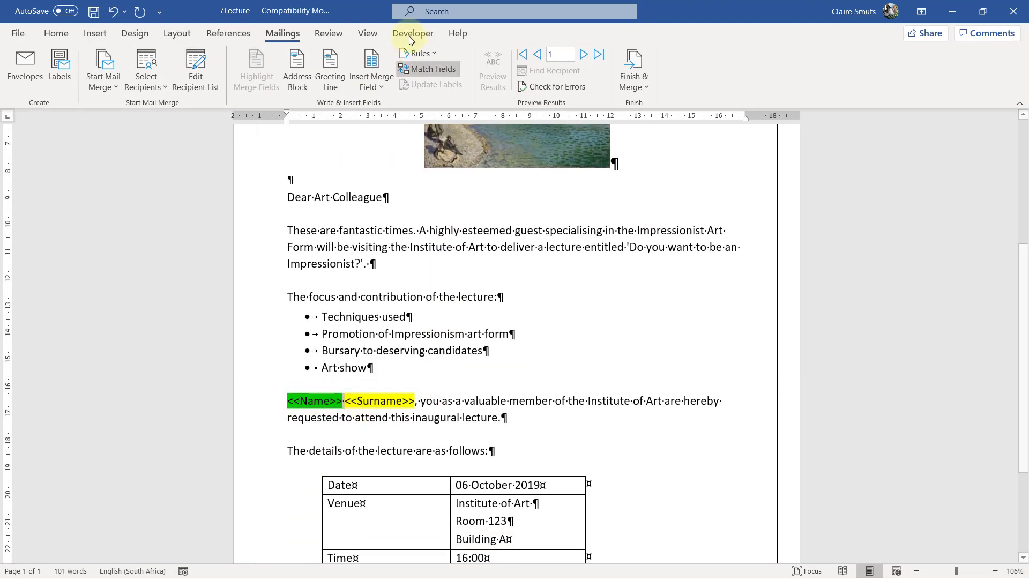
click(379, 81)
click(378, 142)
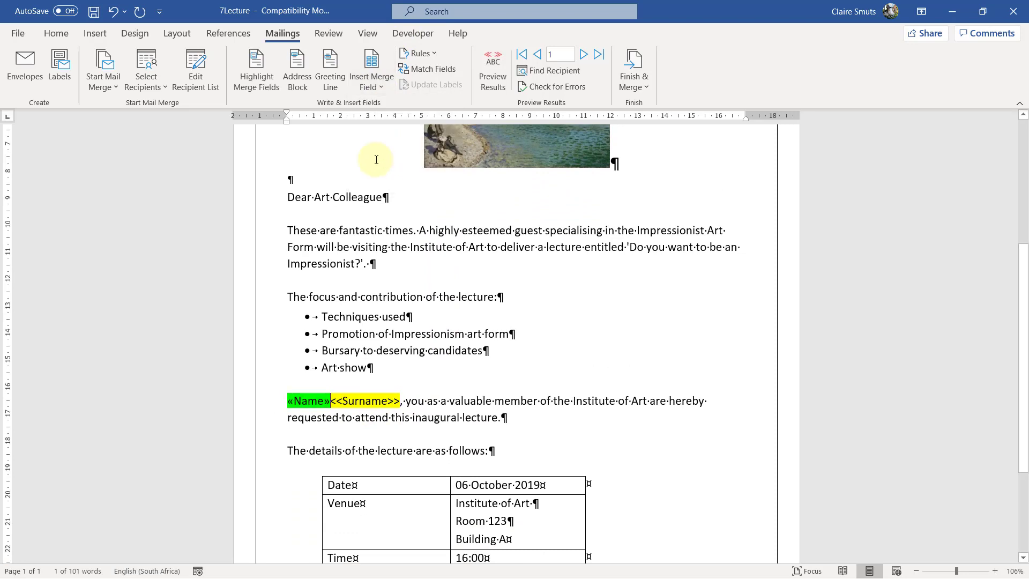
drag(346, 401, 403, 400)
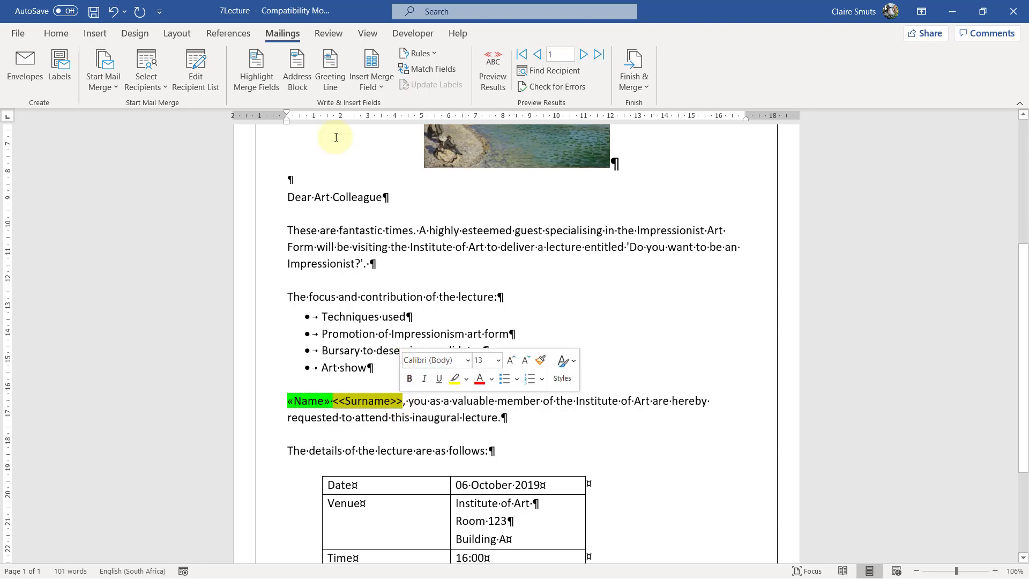
click(378, 81)
click(376, 127)
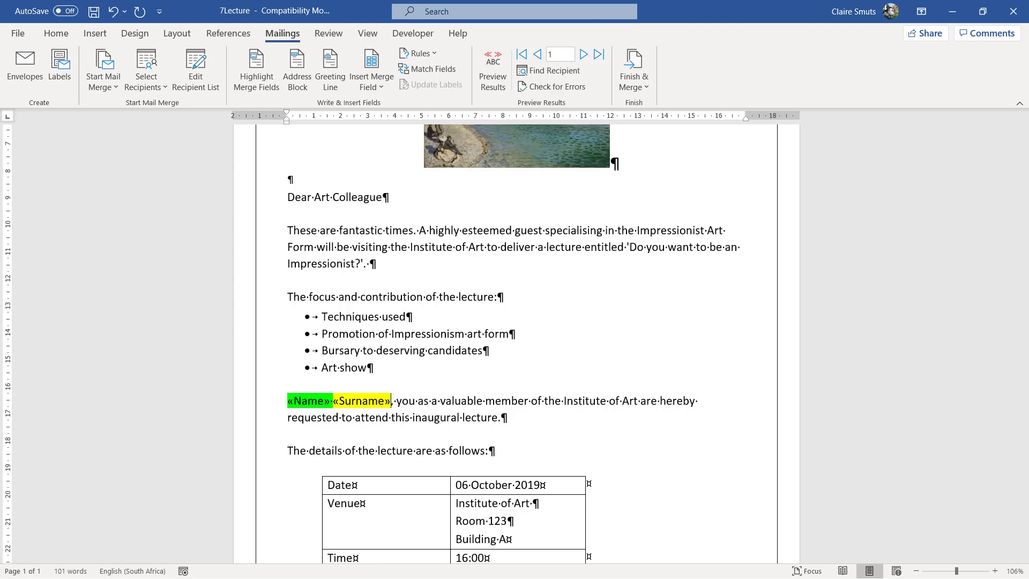
click(952, 11)
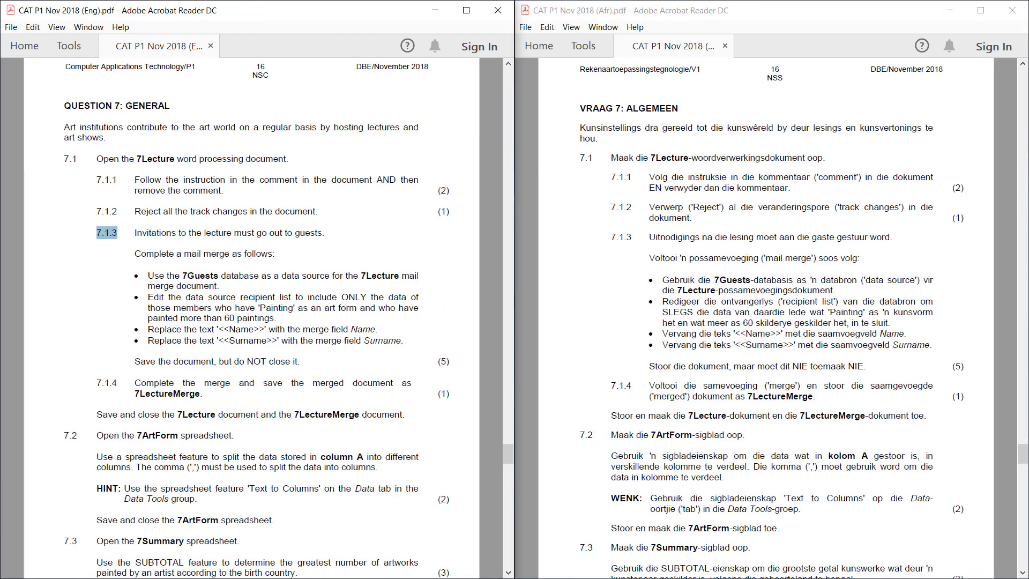
key(alt+Tab)
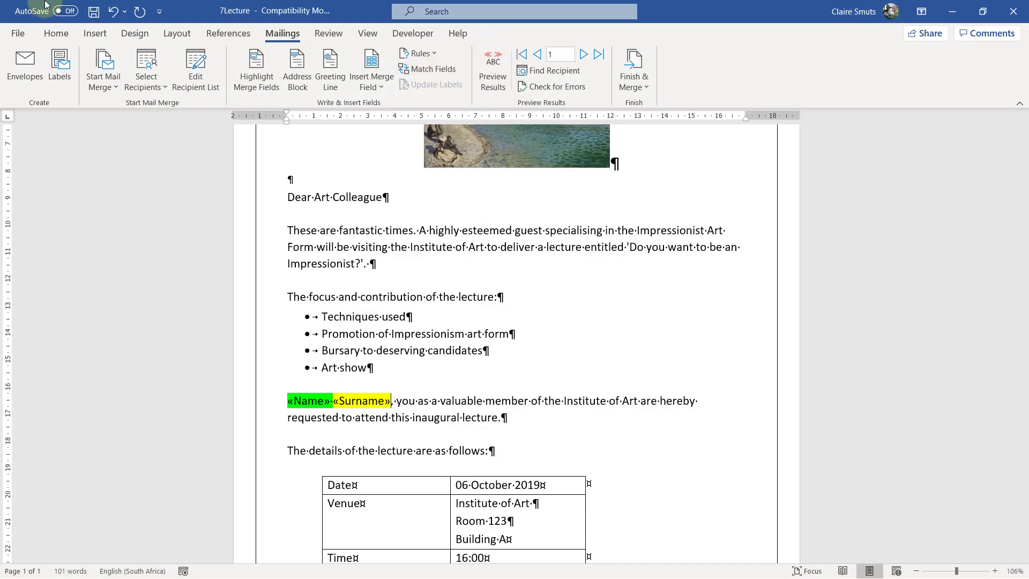
click(952, 11)
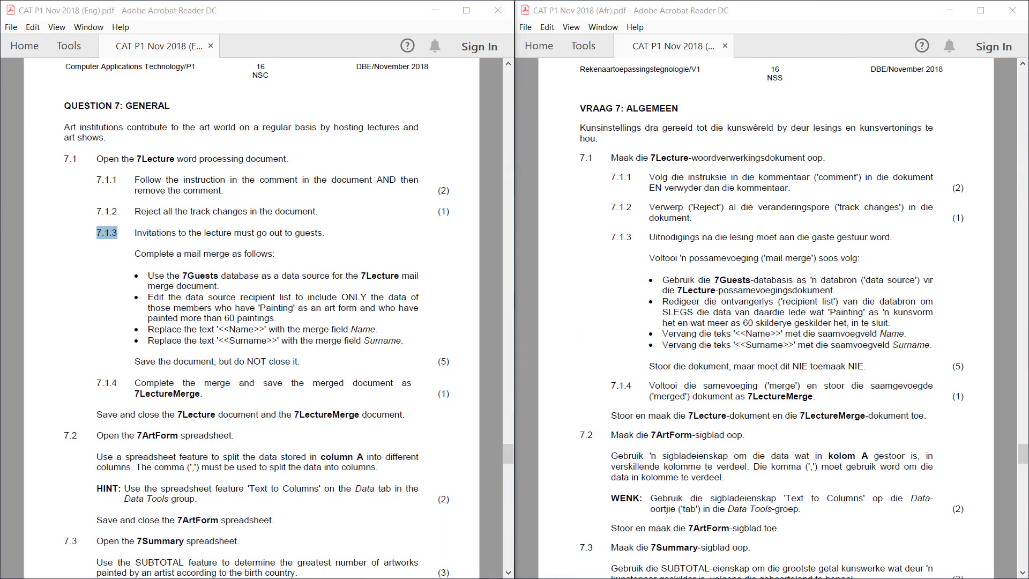
- Preview the letter with real recipient data, stepping through two more records
key(alt+Tab)
click(634, 78)
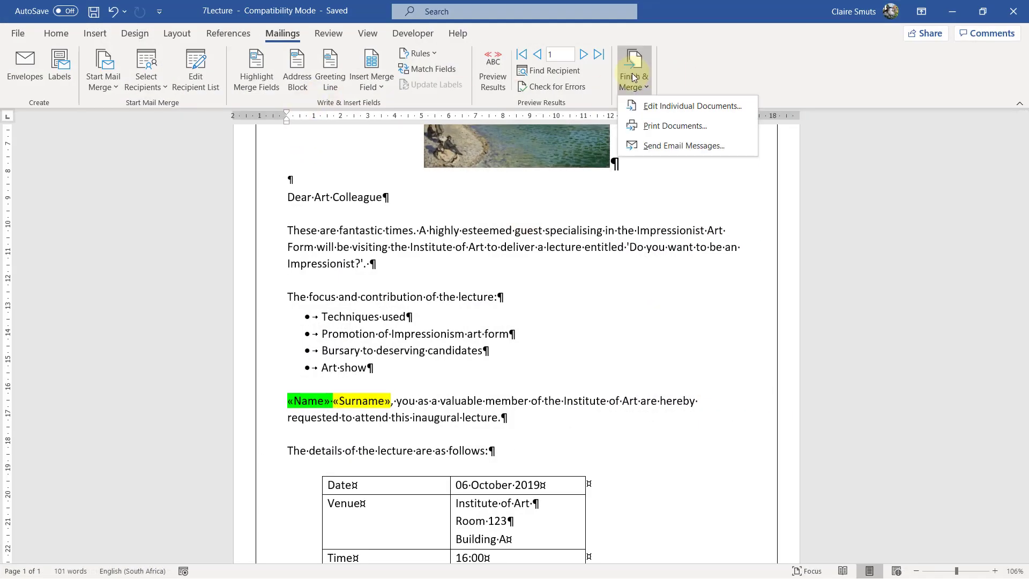
click(634, 78)
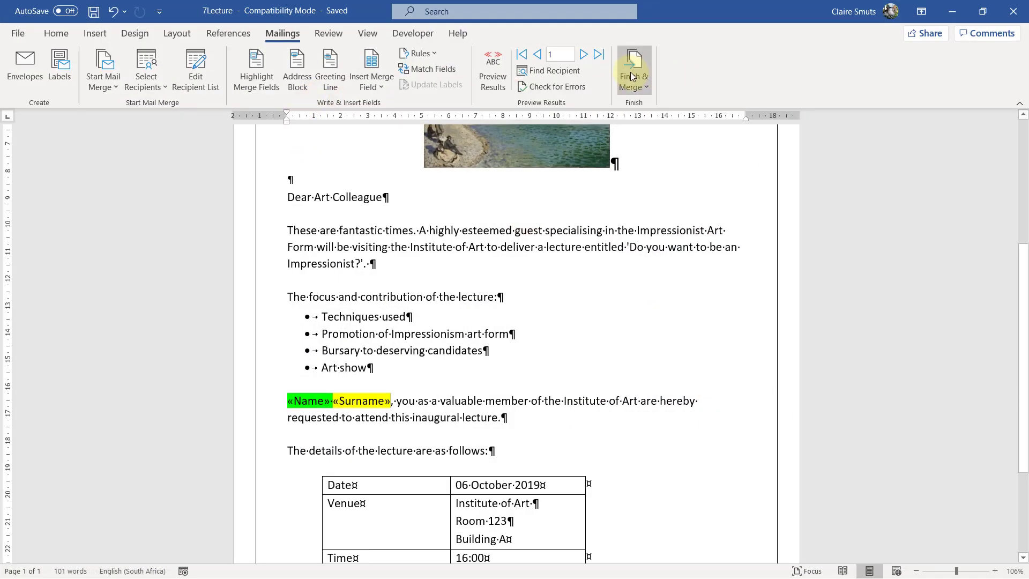
click(505, 71)
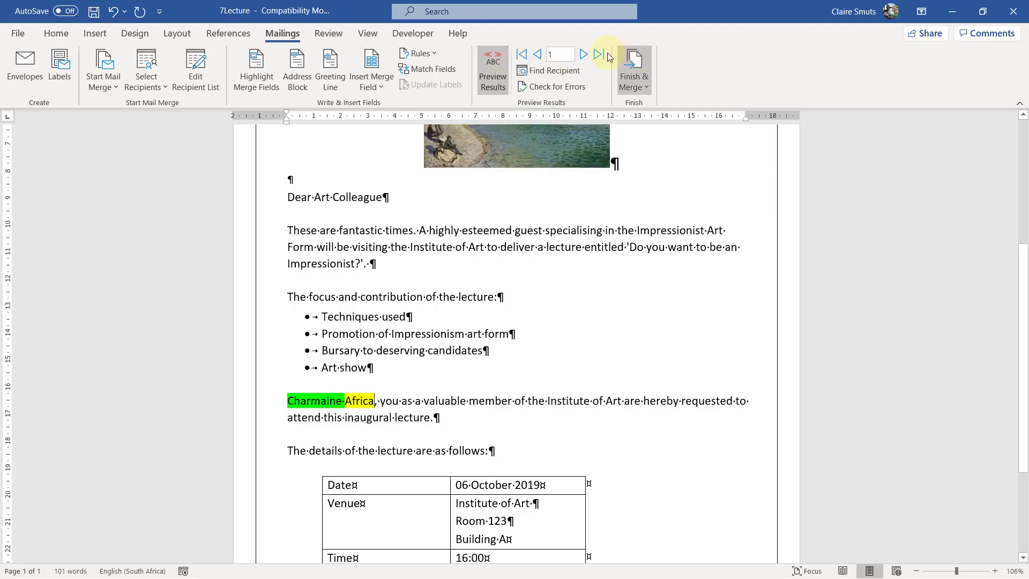
click(583, 54)
click(584, 54)
click(584, 54)
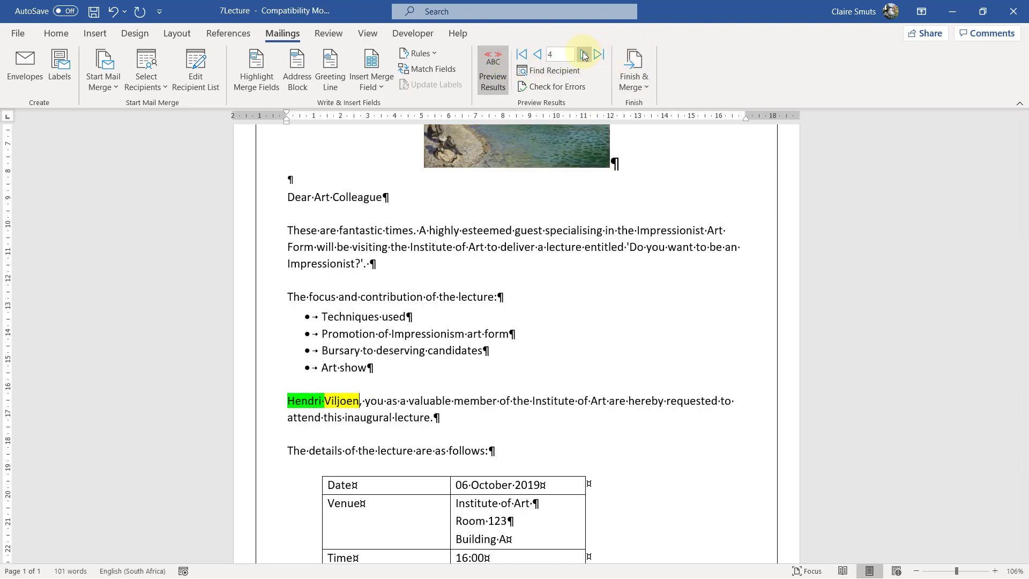
click(502, 60)
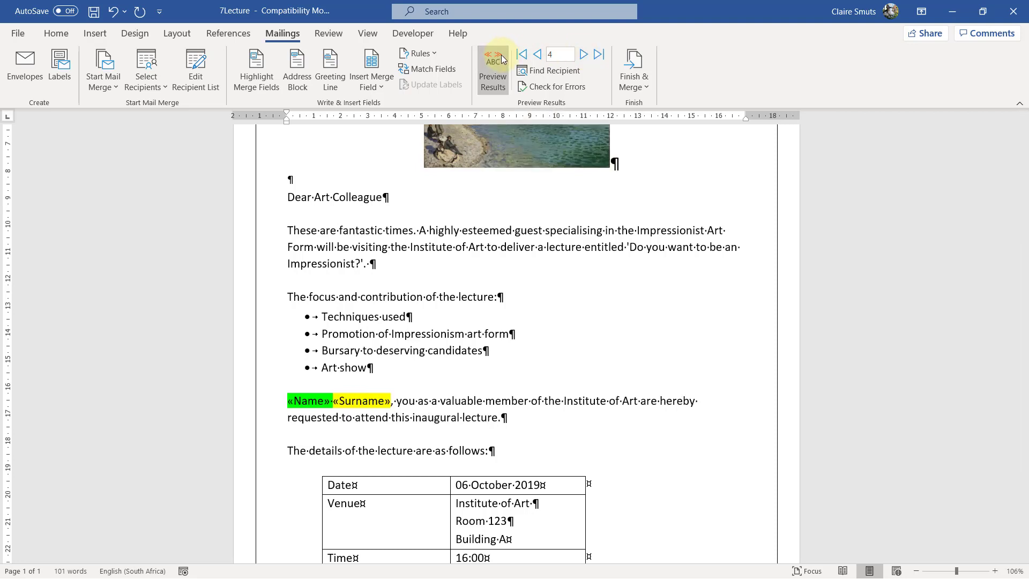
- Merge all records into a new document of individual letters
click(642, 73)
click(653, 103)
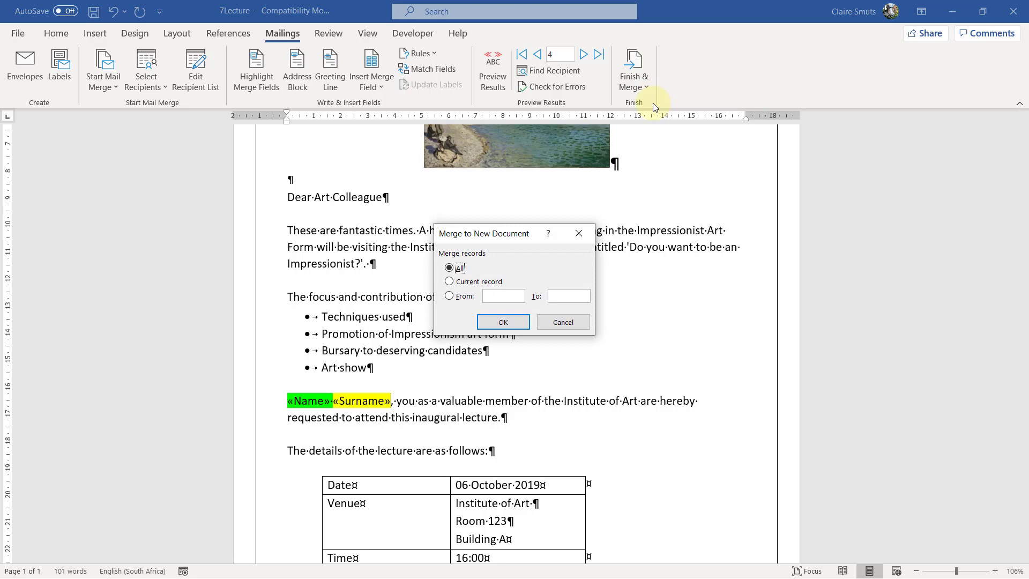
click(515, 323)
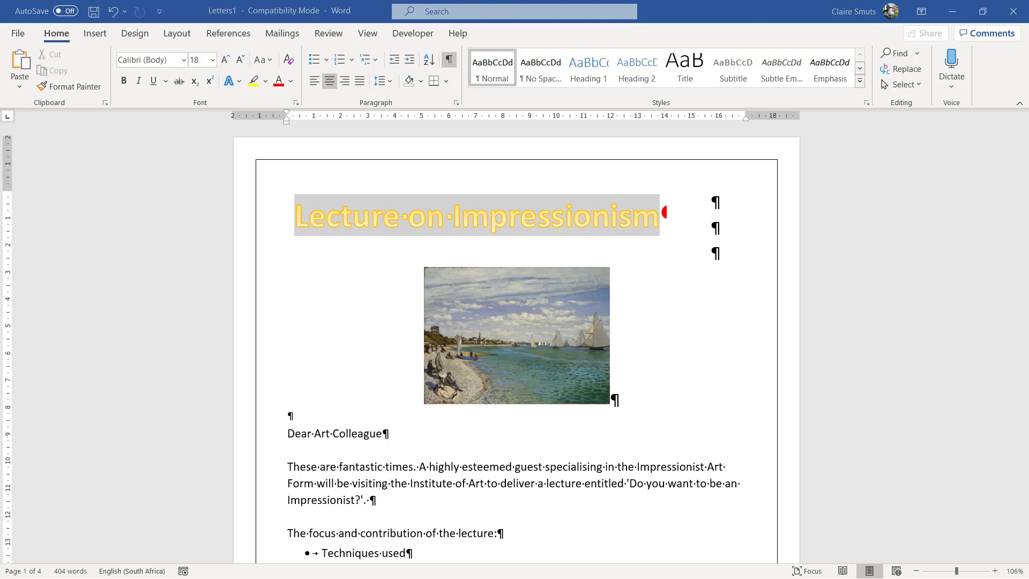
- Save the merged letters as 7LectureMerge in the exam data folder, then close them
key(alt+Tab)
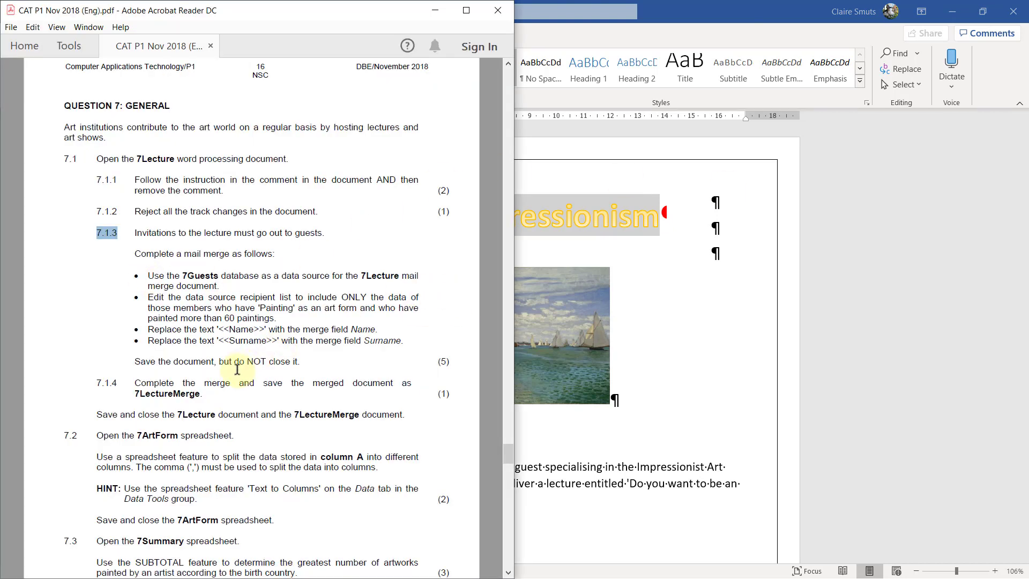
drag(133, 395, 201, 395)
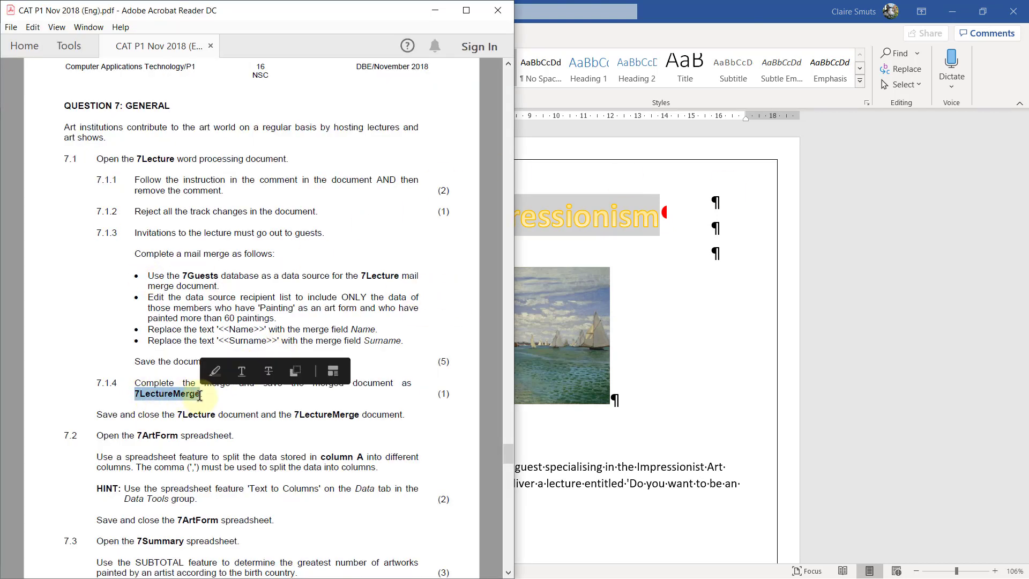
click(435, 10)
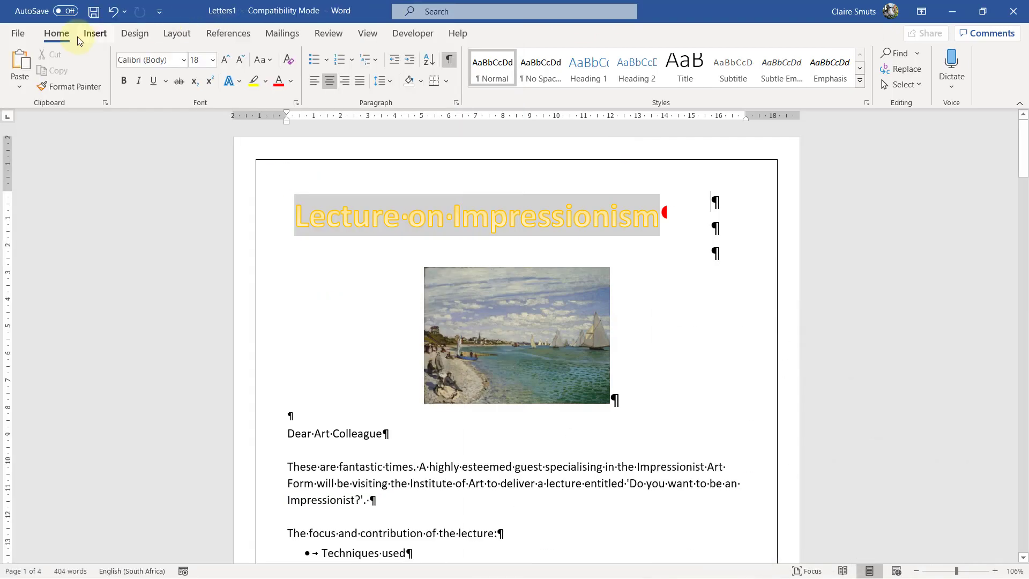
click(32, 34)
click(35, 209)
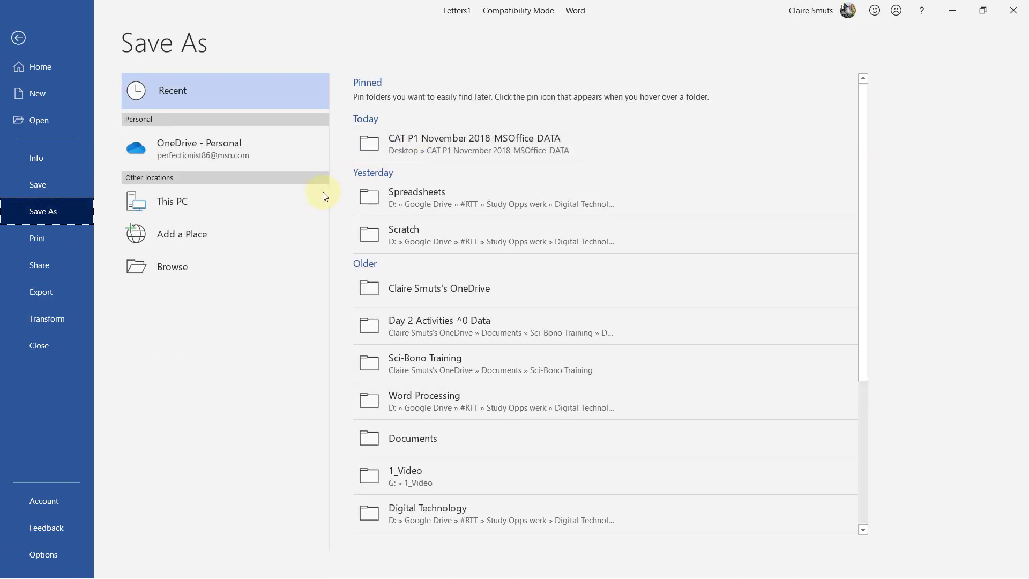
click(490, 144)
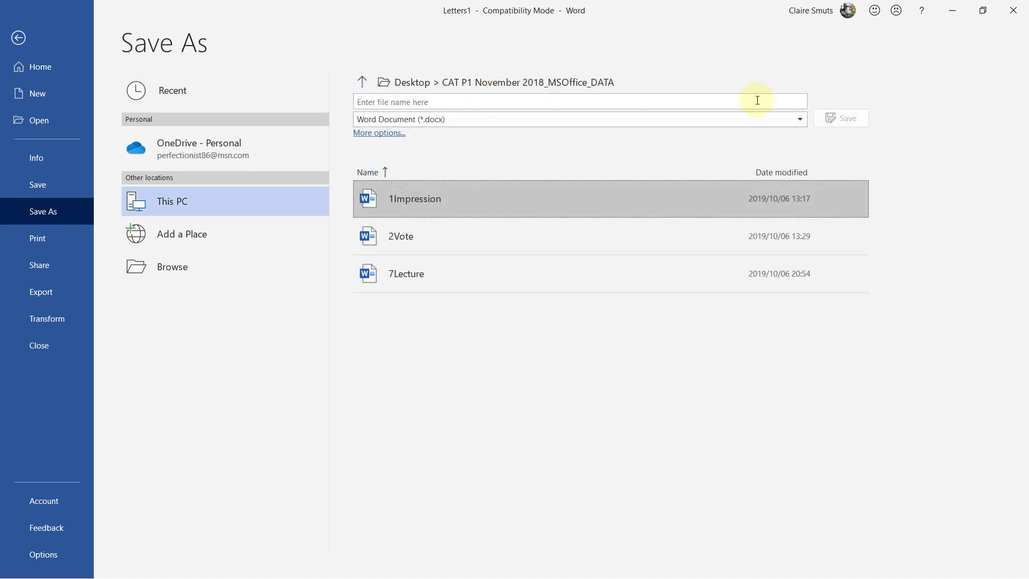
click(626, 99)
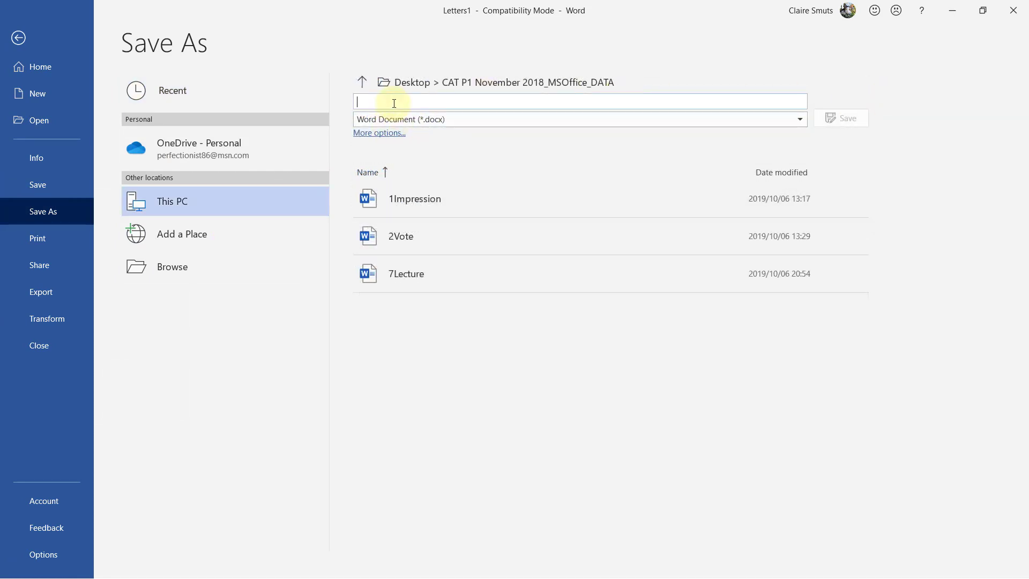
text(7LectureMerge)
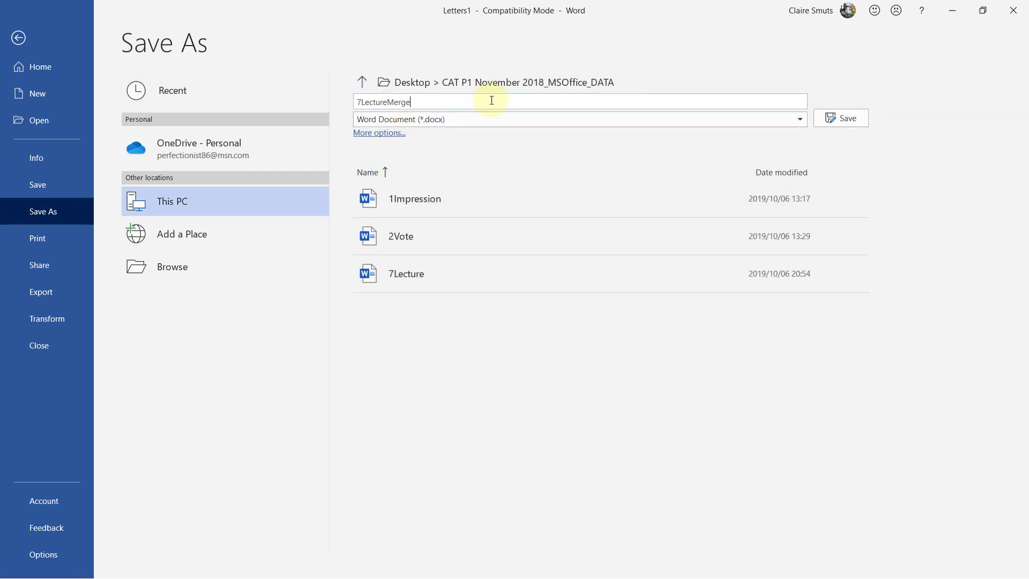
click(849, 123)
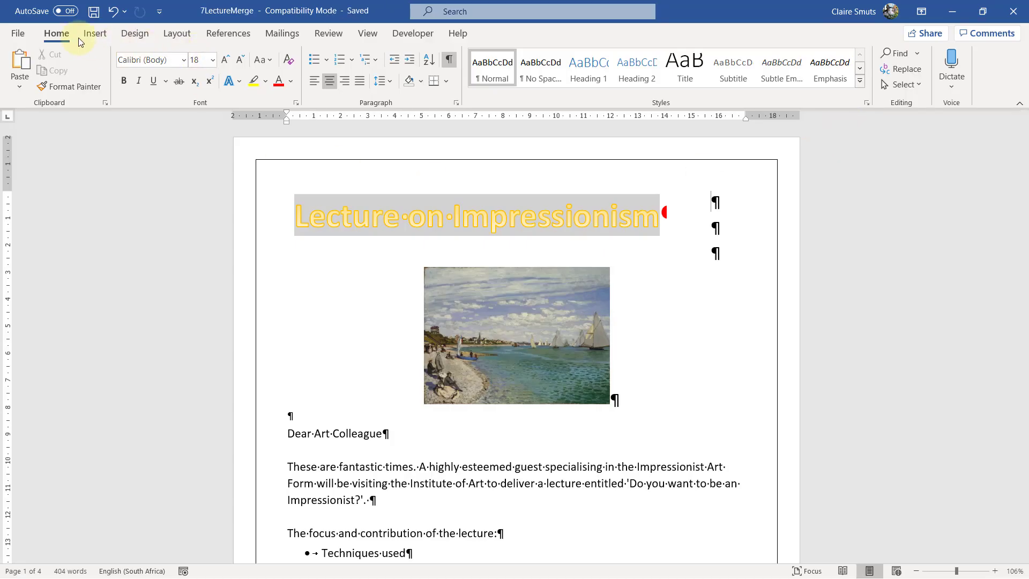
click(1012, 10)
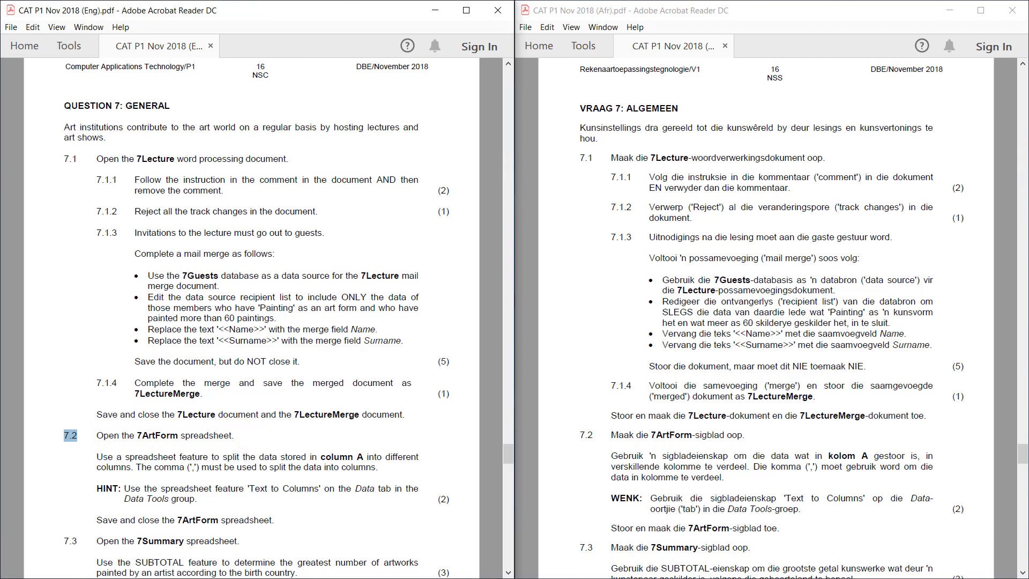
- Switch to the exam data folder and open the 7ArtForm workbook in Excel
key(alt+Tab)
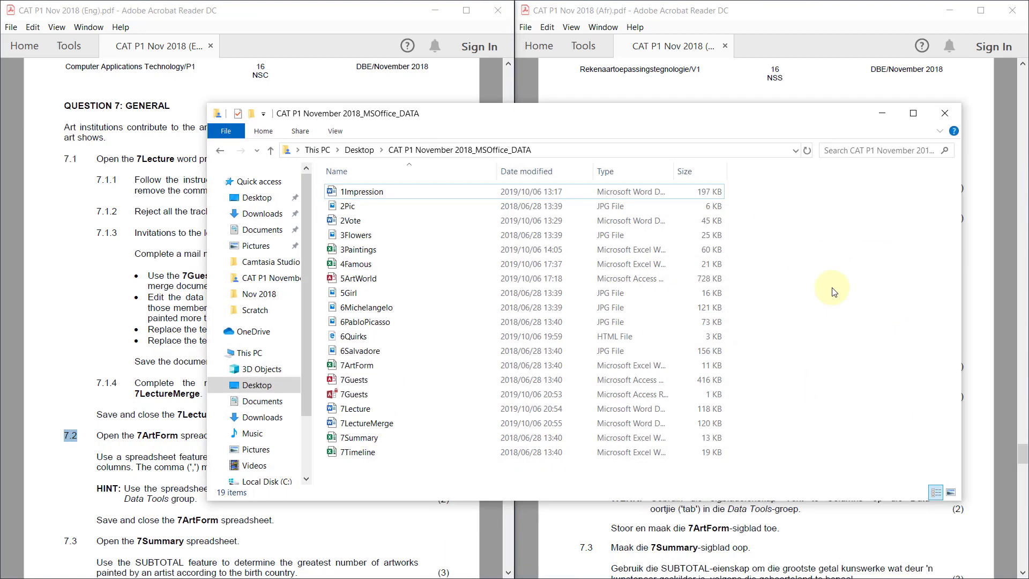
double_click(356, 366)
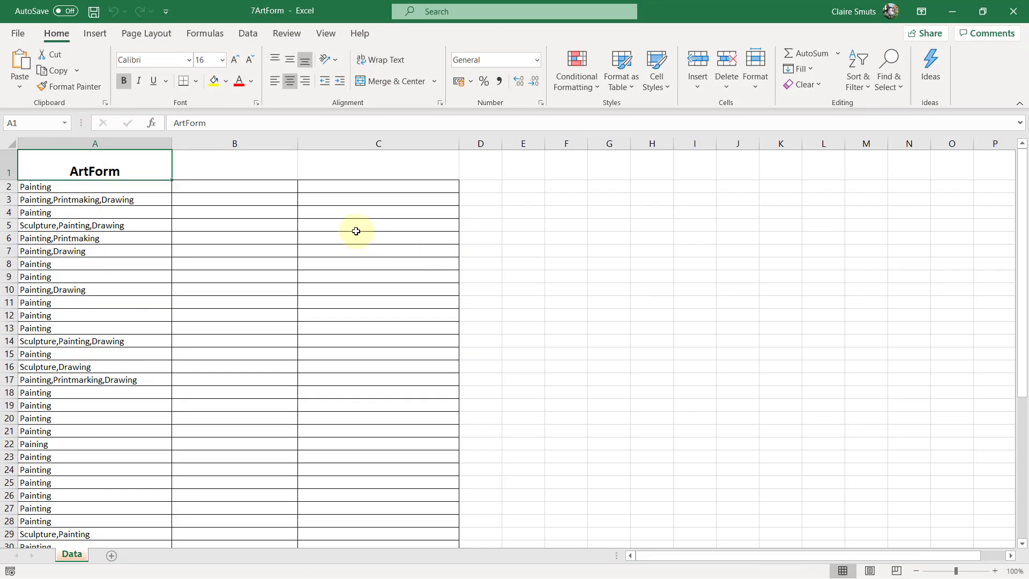
- Select the art forms in A2:A47 and start a delimited Text to Columns split
click(48, 187)
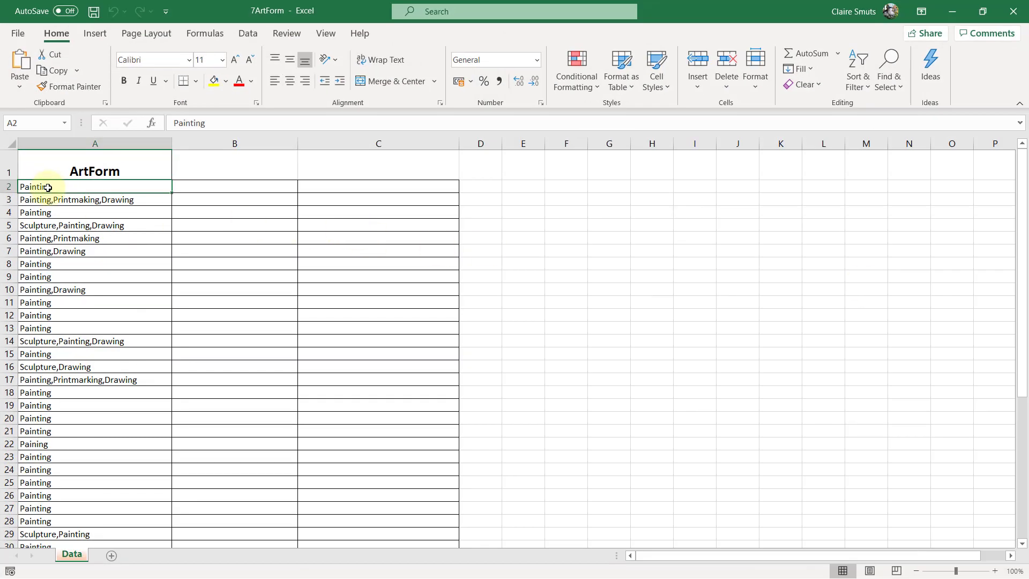
key(ctrl+shift+Down)
scroll(47, 187, up, 6)
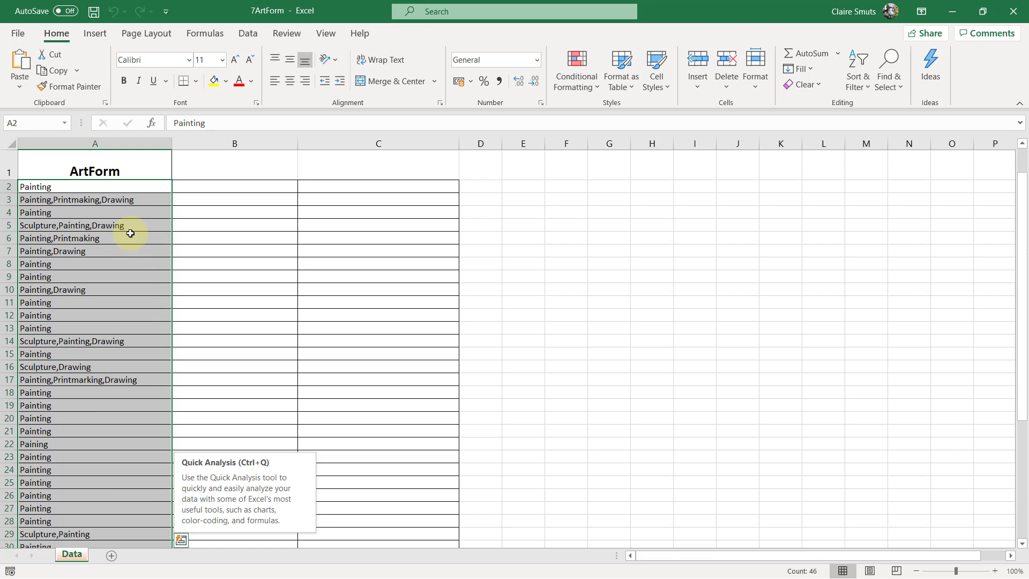
click(252, 33)
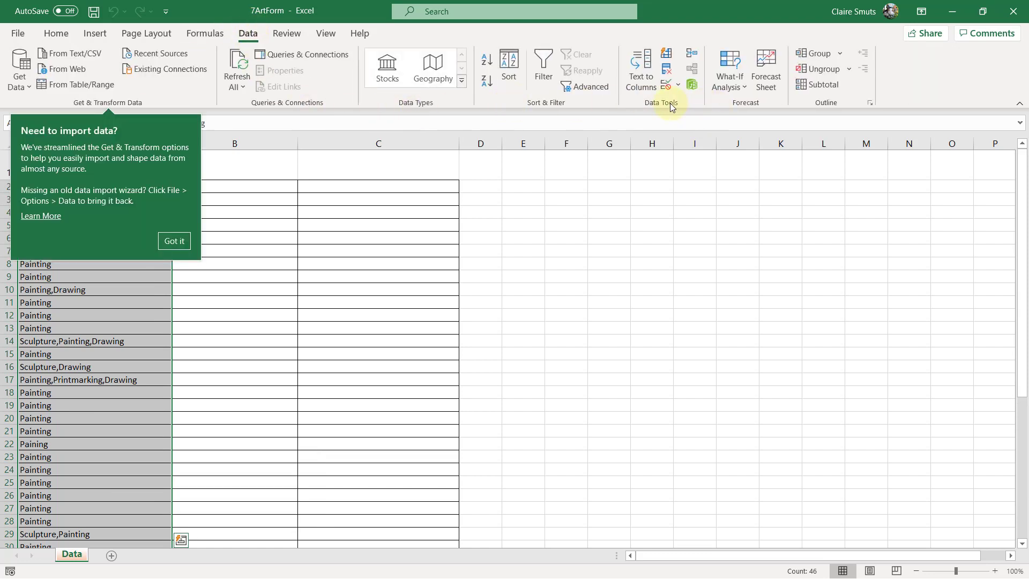
click(644, 78)
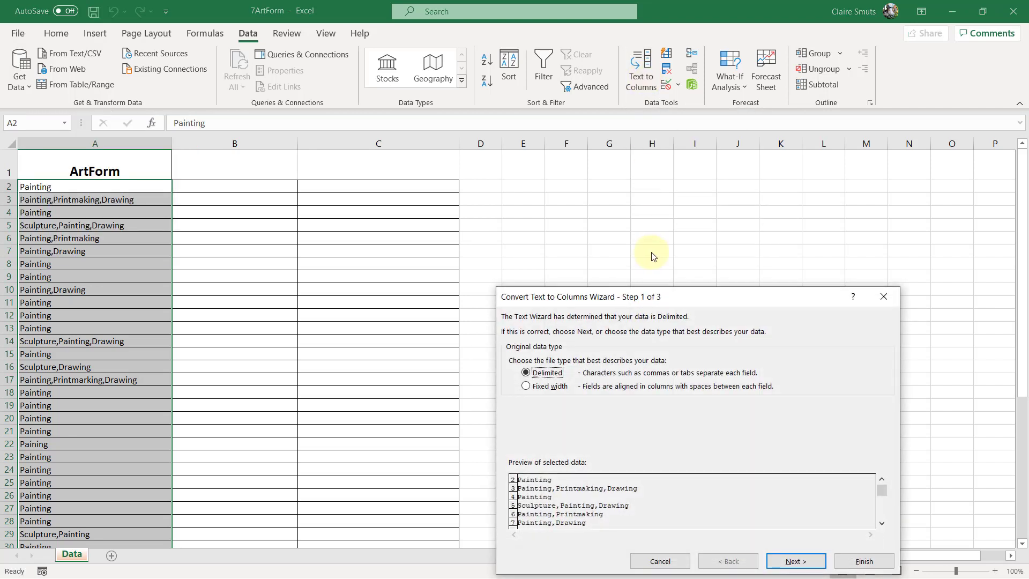
drag(659, 304, 563, 169)
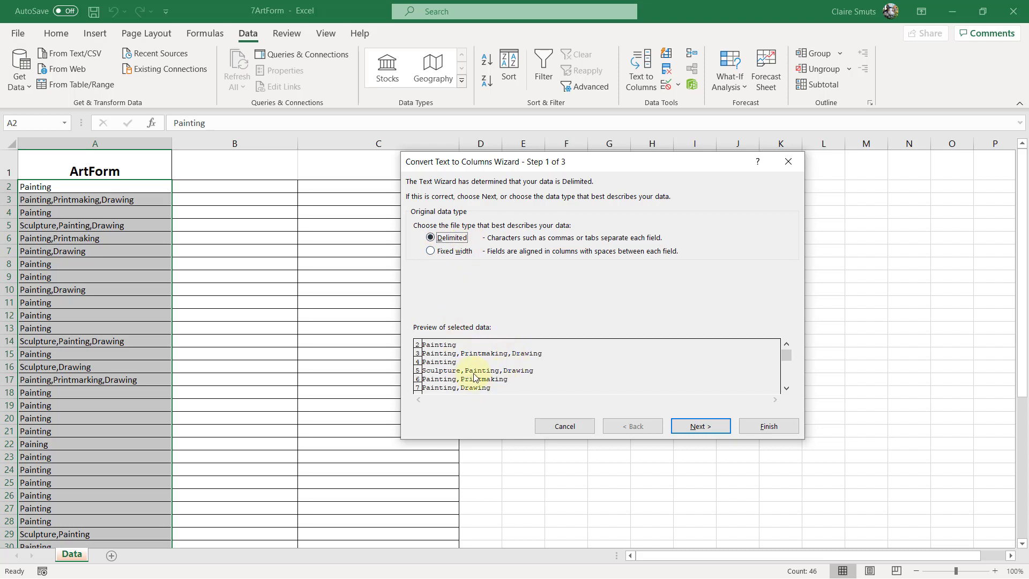
click(694, 427)
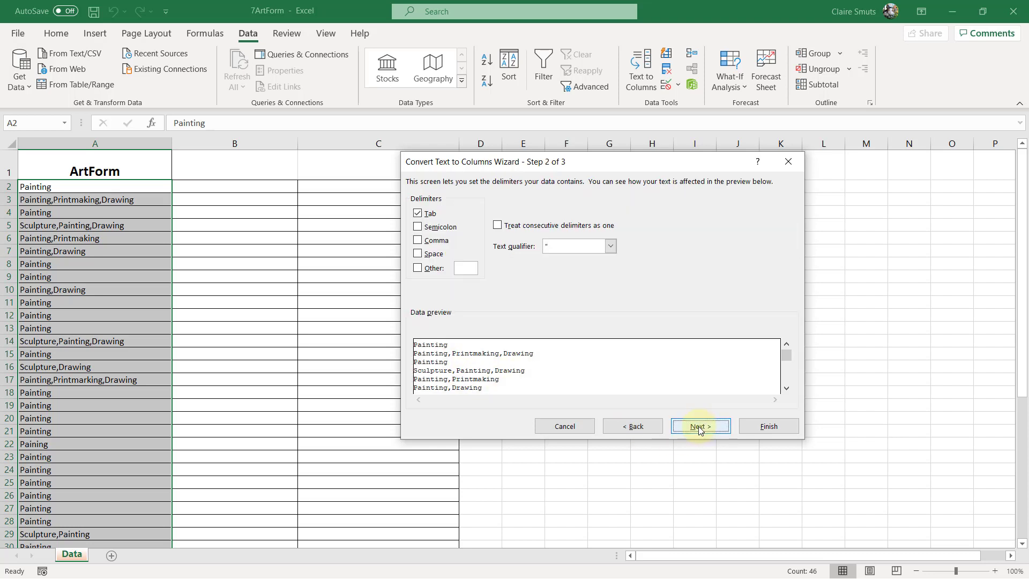
- Split at commas only, replacing cells in columns B and C, then save and close 7ArtForm
click(427, 242)
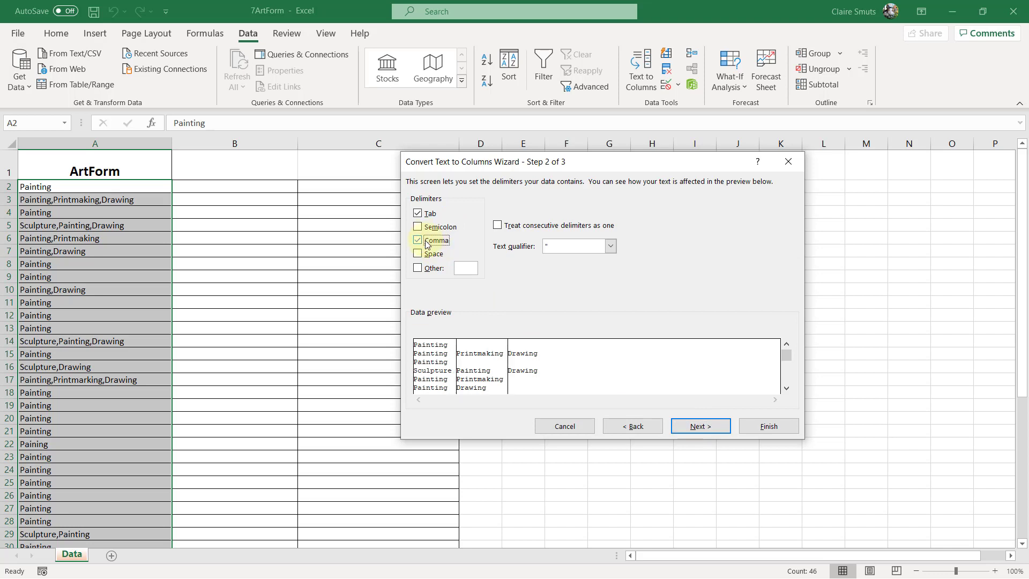
click(418, 213)
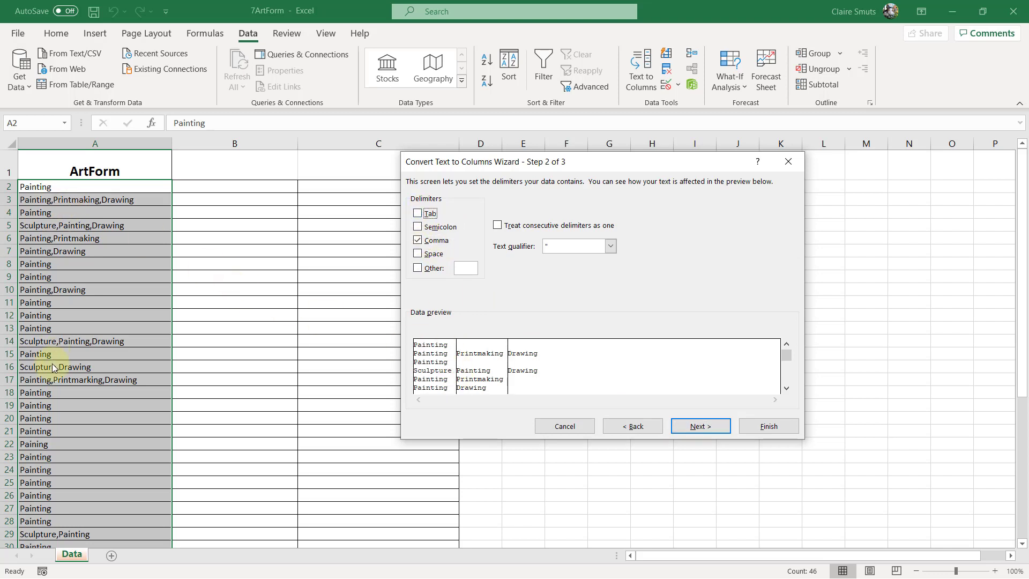
click(695, 427)
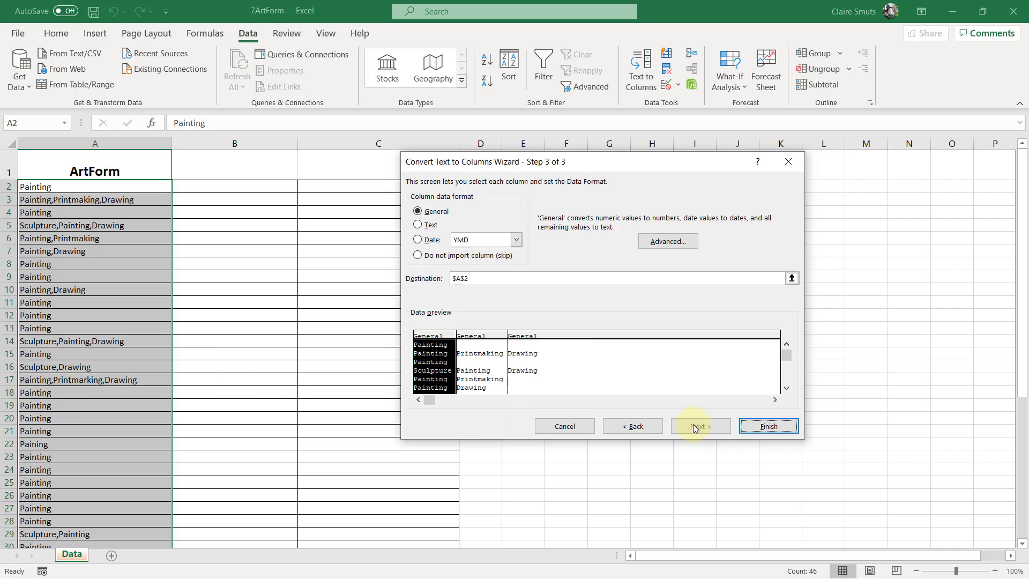
click(745, 428)
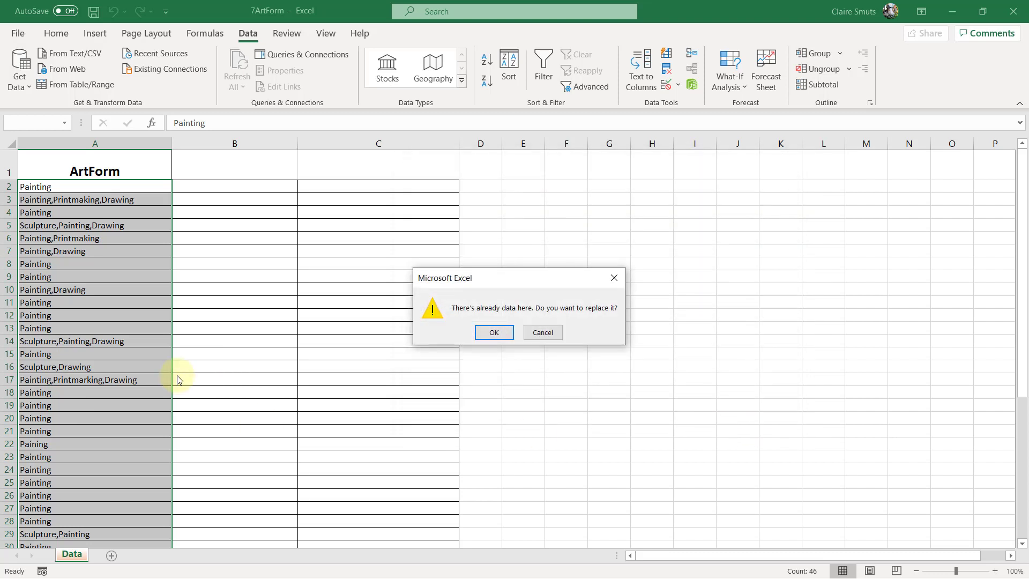
click(492, 332)
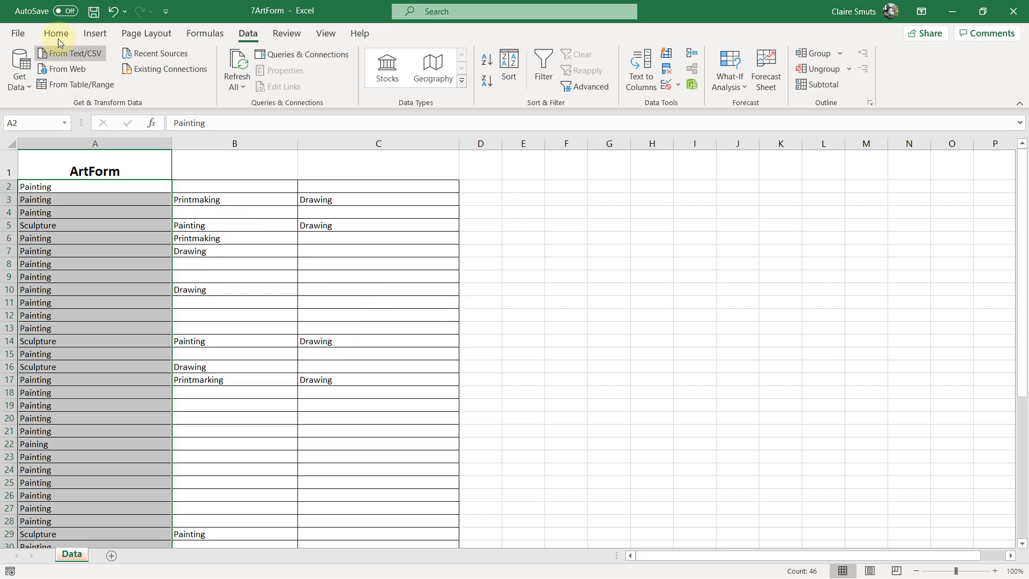
click(94, 12)
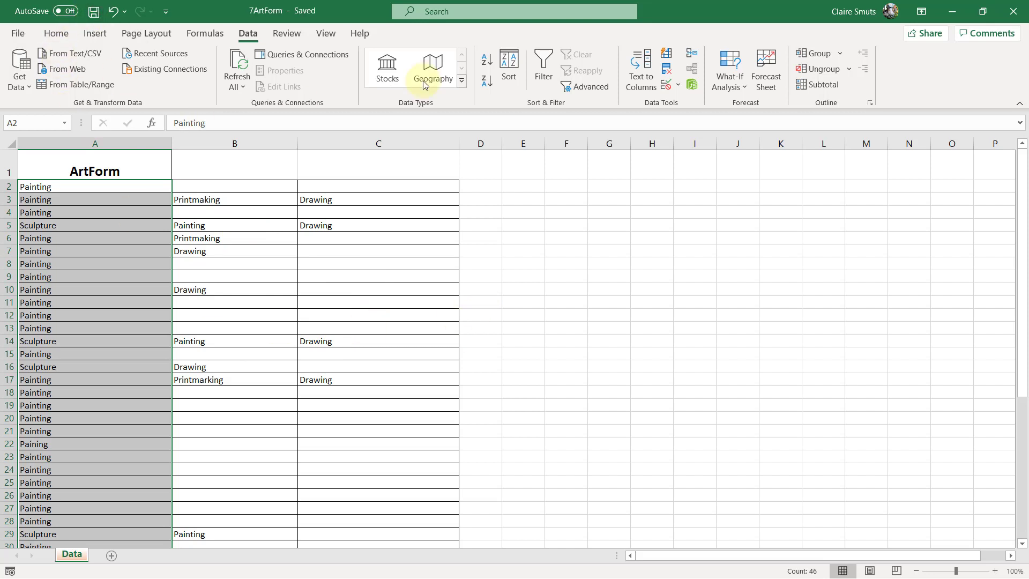
click(1013, 11)
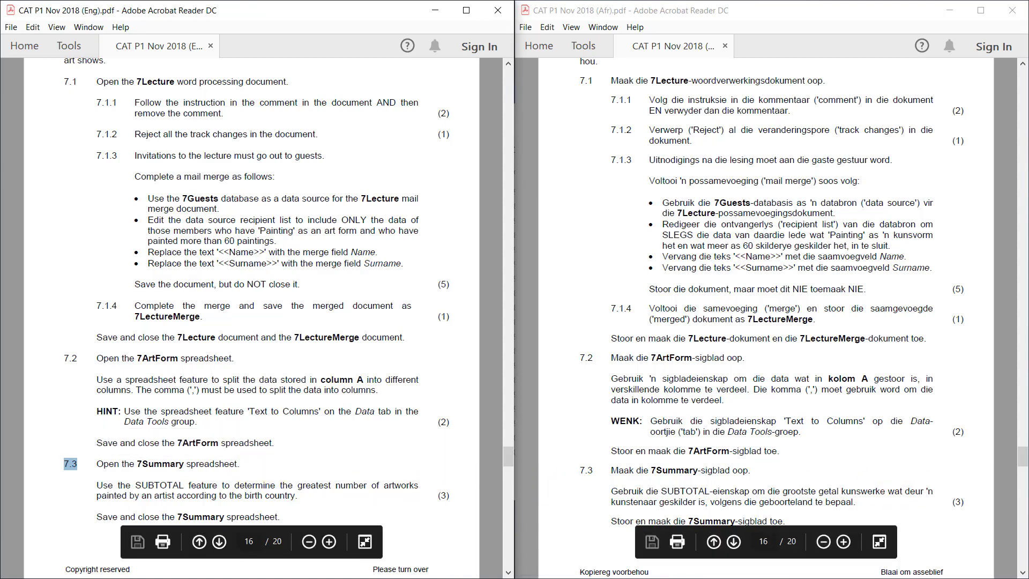
- Open the 7Summary spreadsheet from the exam data folder
key(alt+Tab)
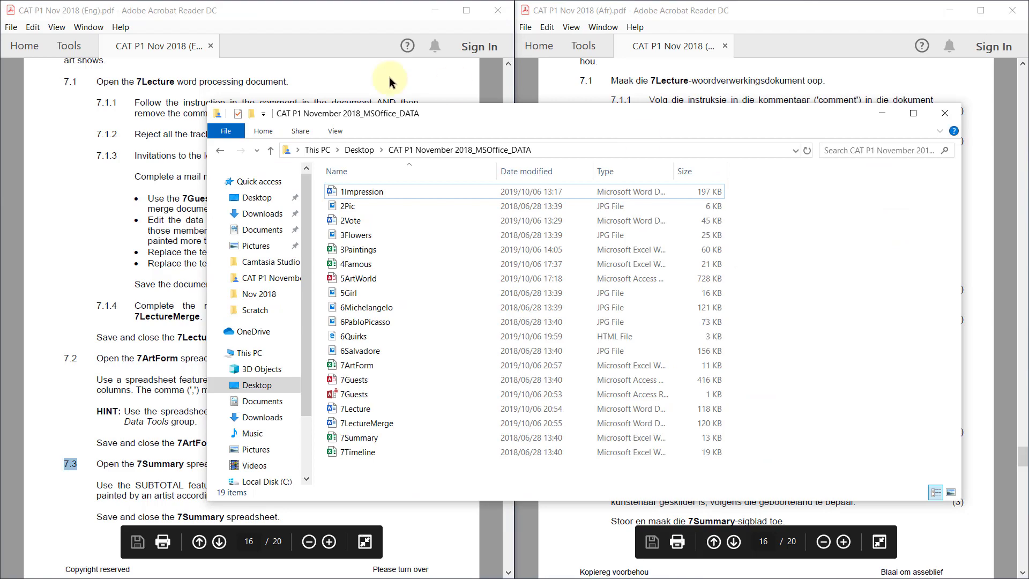
double_click(382, 435)
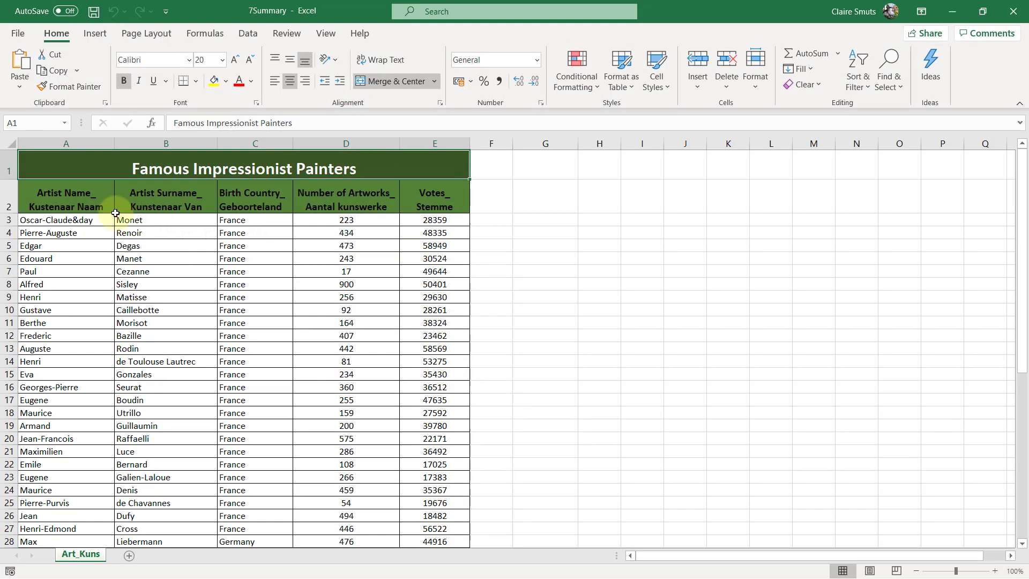
- Select the painters table A2:E52 and bring up the Data tools
click(56, 203)
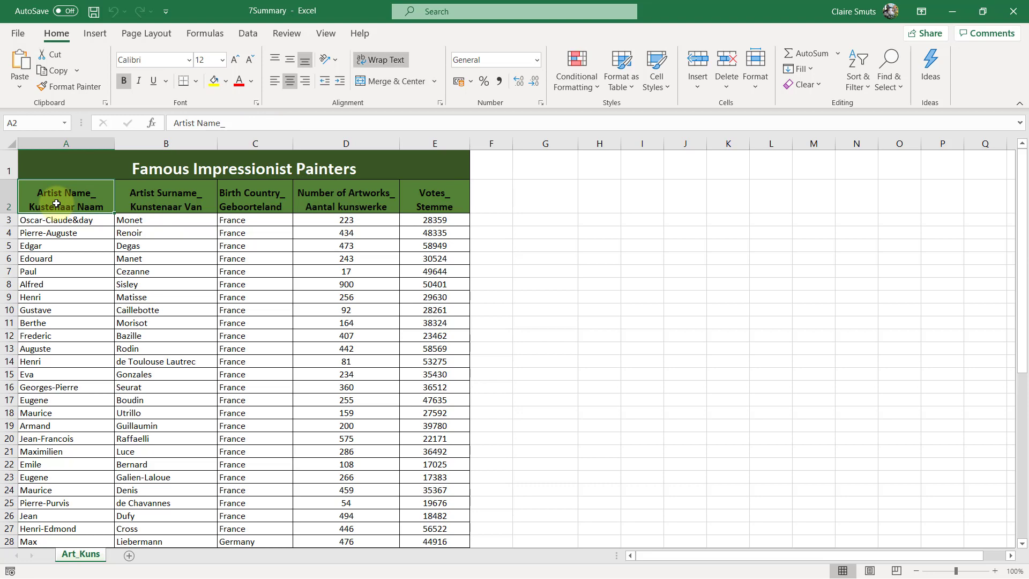
key(ctrl+shift+Right)
key(ctrl+shift+Down)
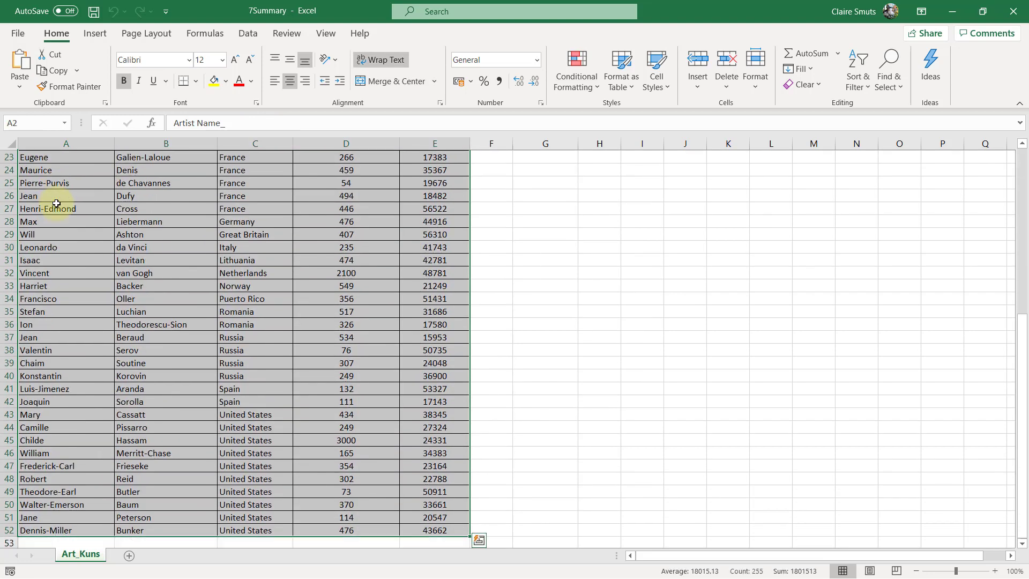
scroll(269, 327, up, 7)
scroll(269, 327, up, 1)
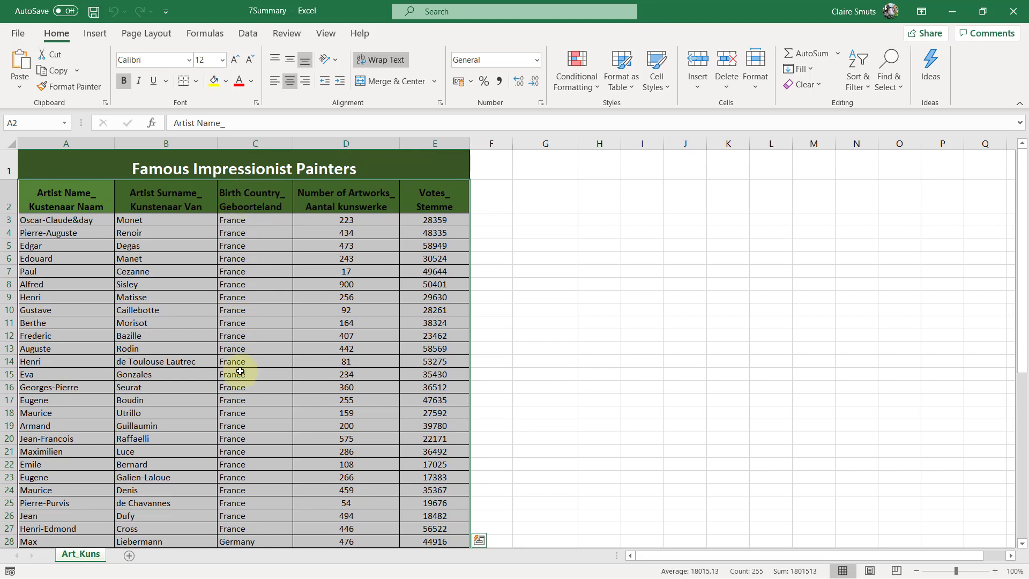
scroll(240, 413, down, 8)
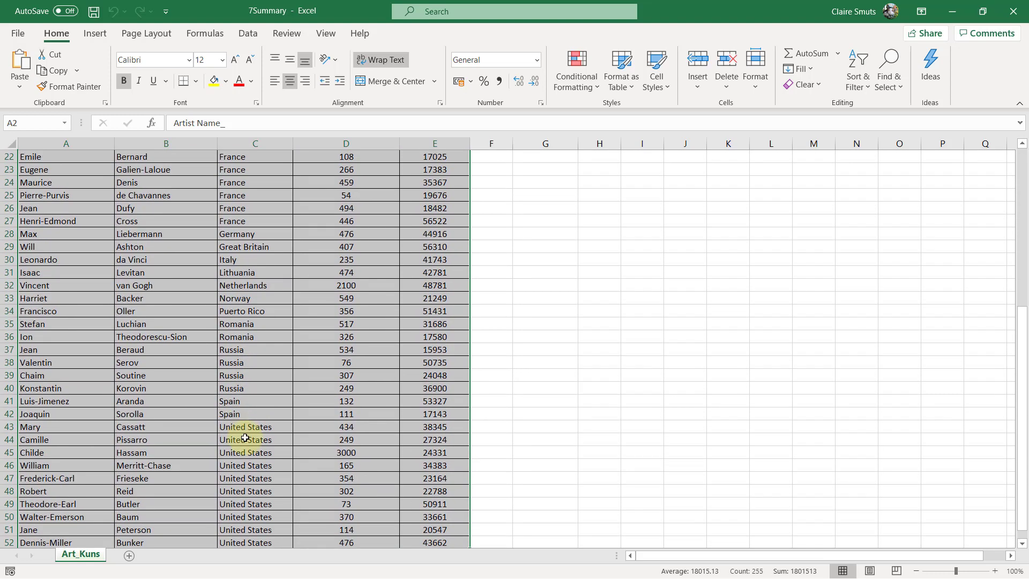
scroll(246, 439, up, 8)
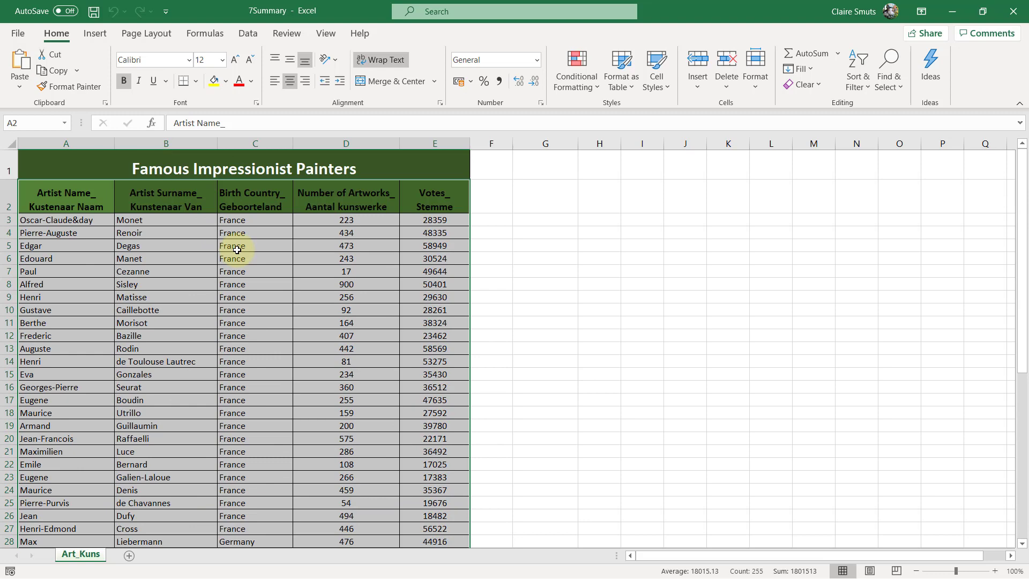
click(187, 33)
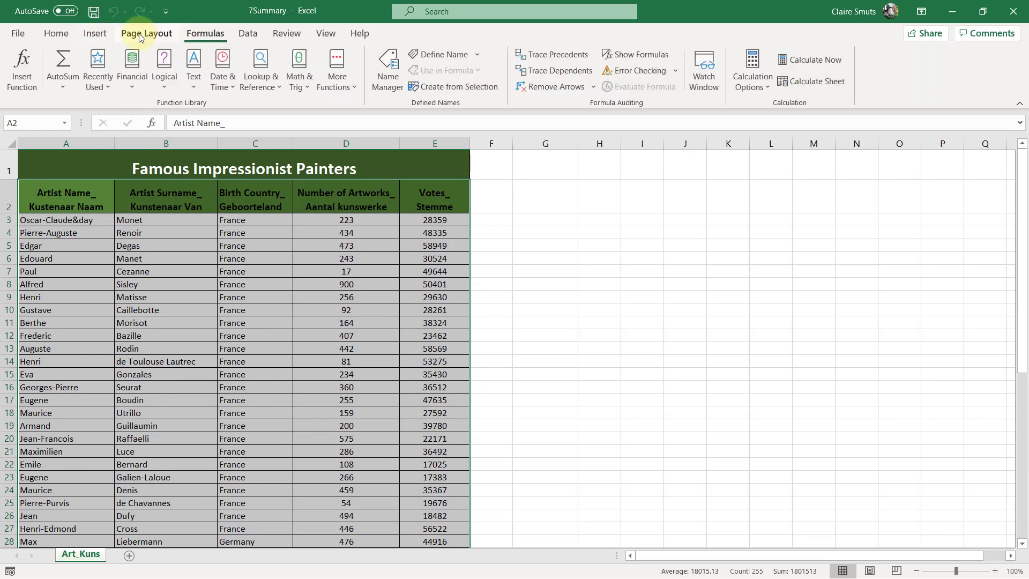
click(153, 33)
click(242, 32)
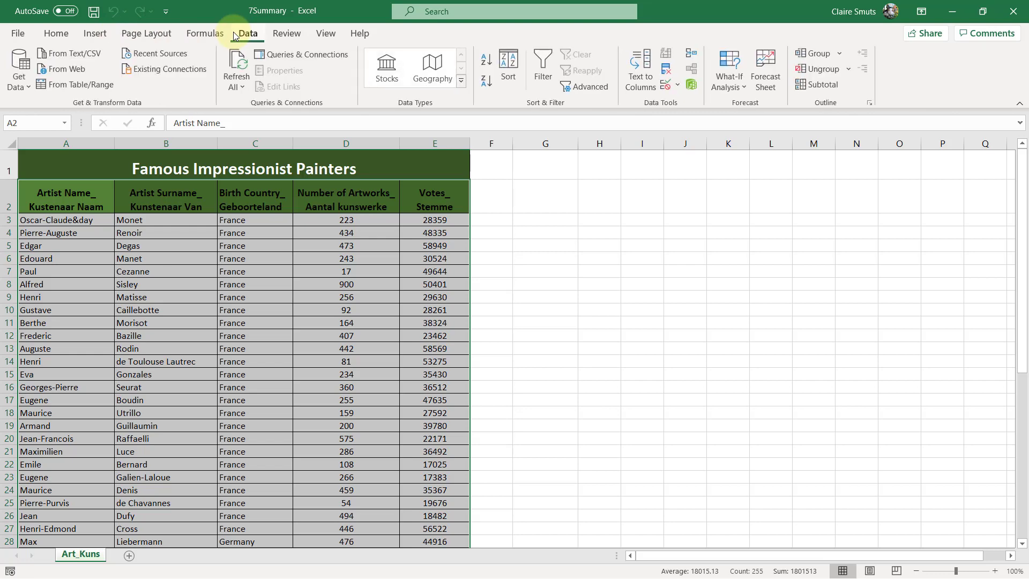
- Subtotal at each Birth Country change using Max on Number of Artworks, excluding Votes
click(825, 89)
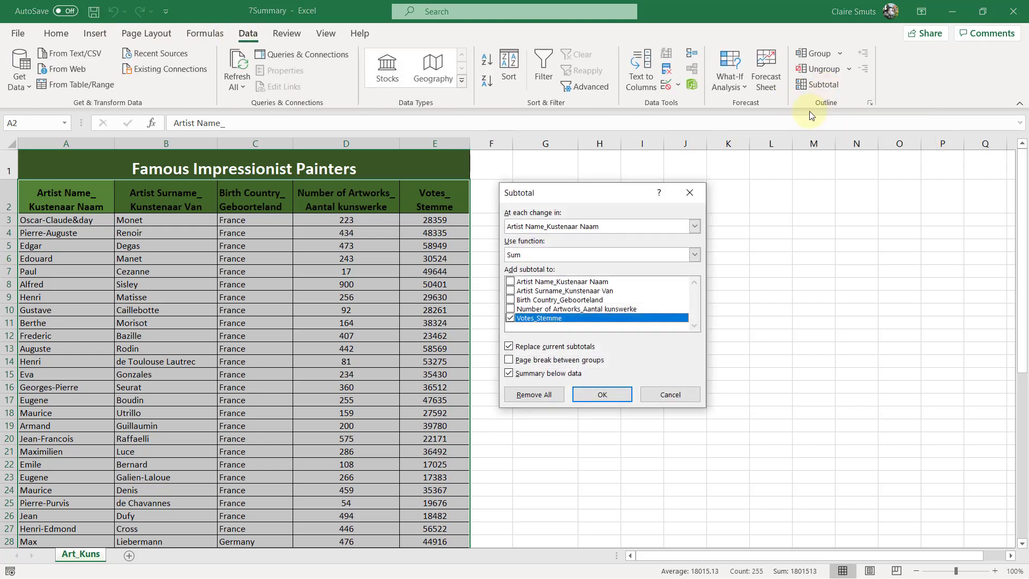
drag(576, 195, 602, 179)
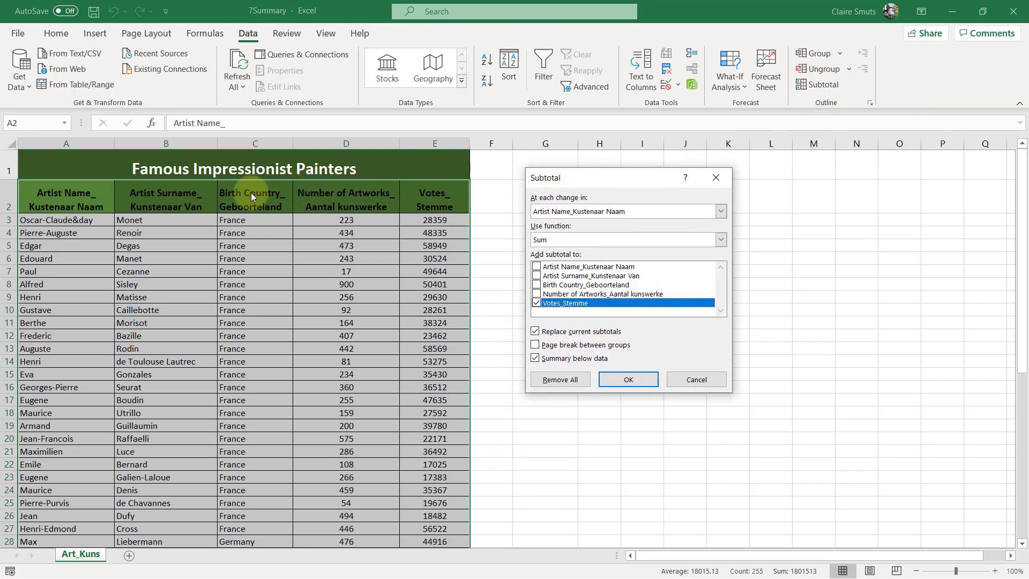
click(614, 212)
click(596, 242)
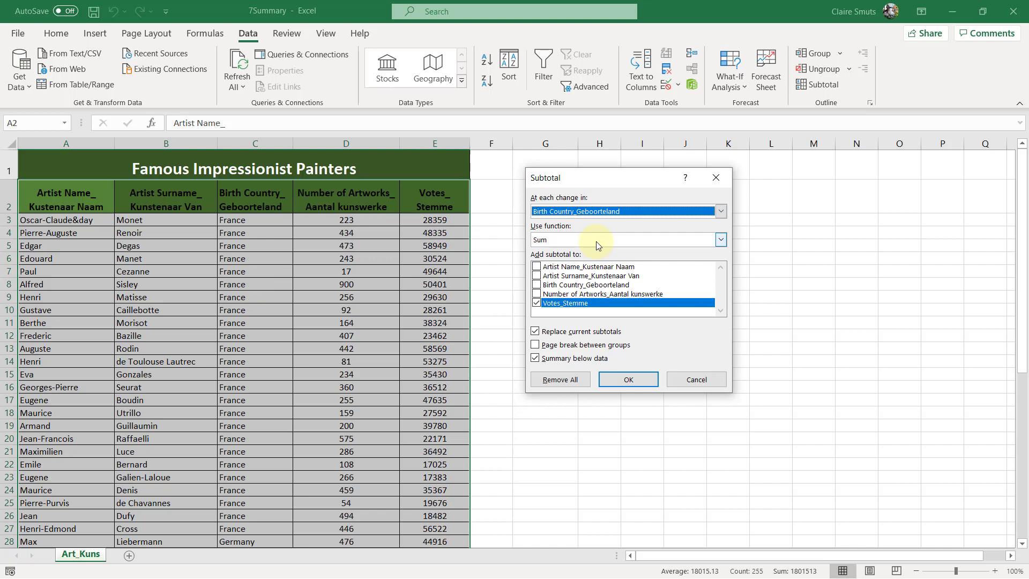
click(601, 239)
click(569, 279)
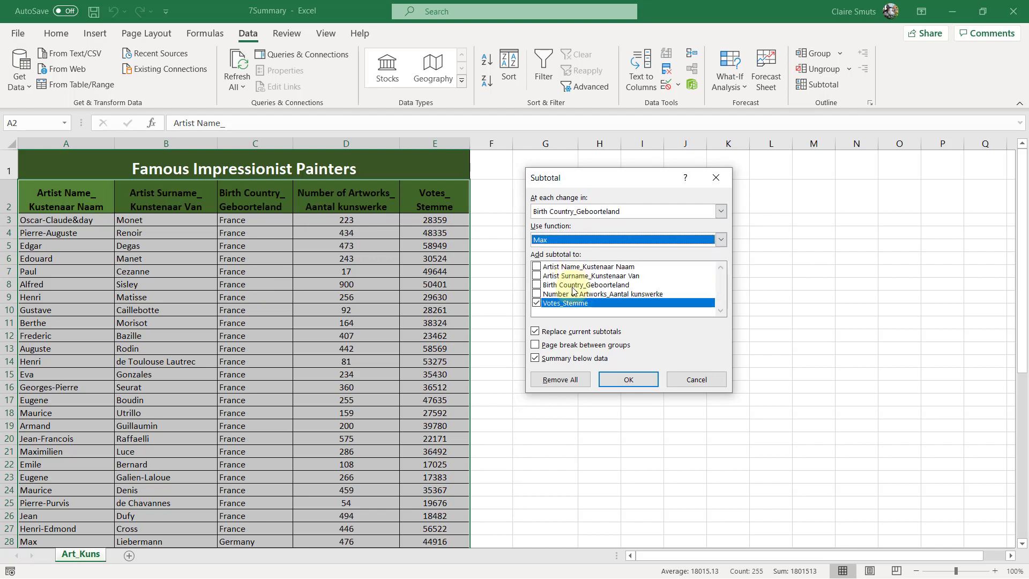
click(571, 294)
click(536, 303)
click(536, 294)
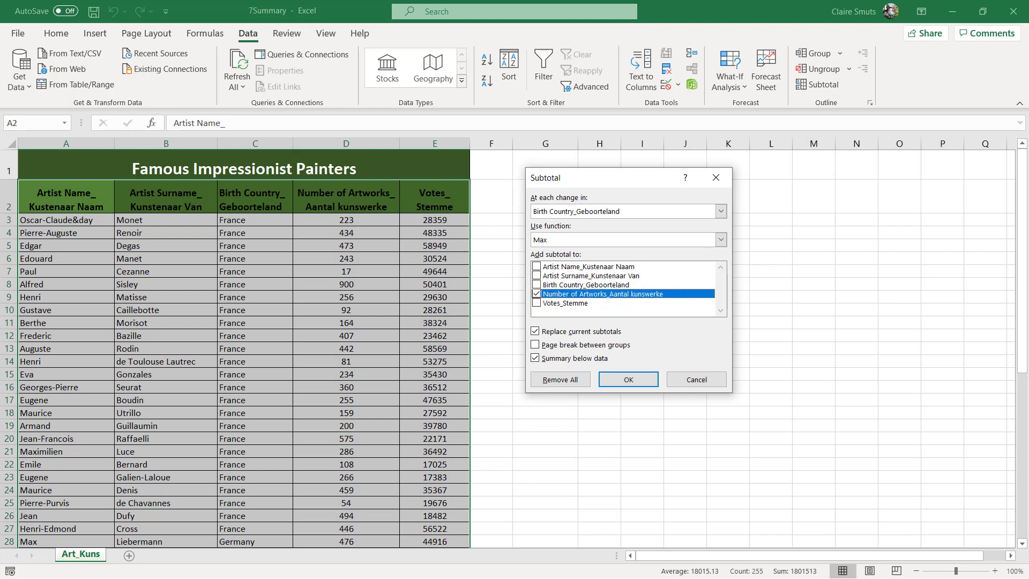
key(Return)
- Check the exam question, then apply the Max subtotals per birth country
key(alt+Tab)
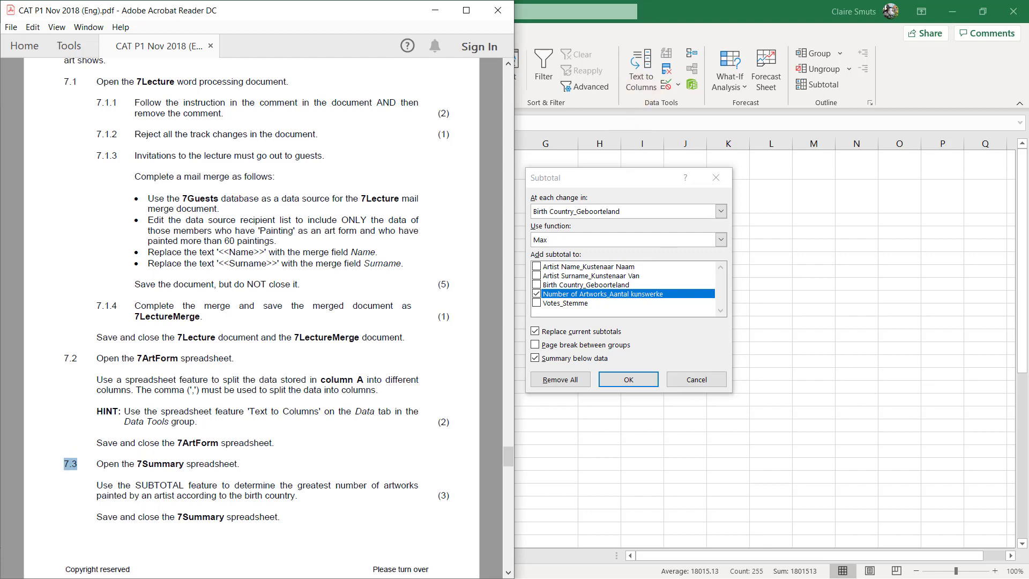
key(alt+Tab)
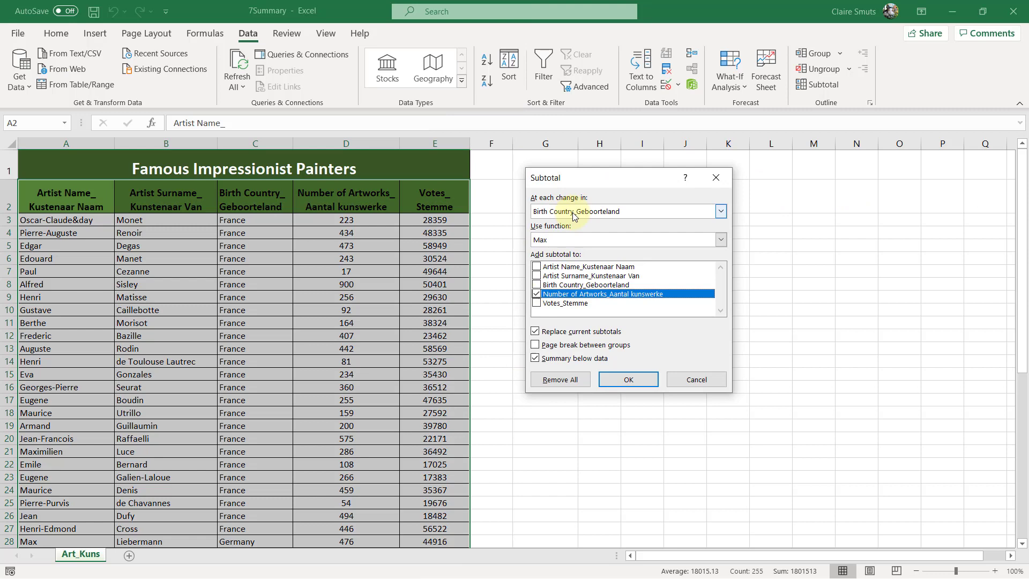
click(613, 380)
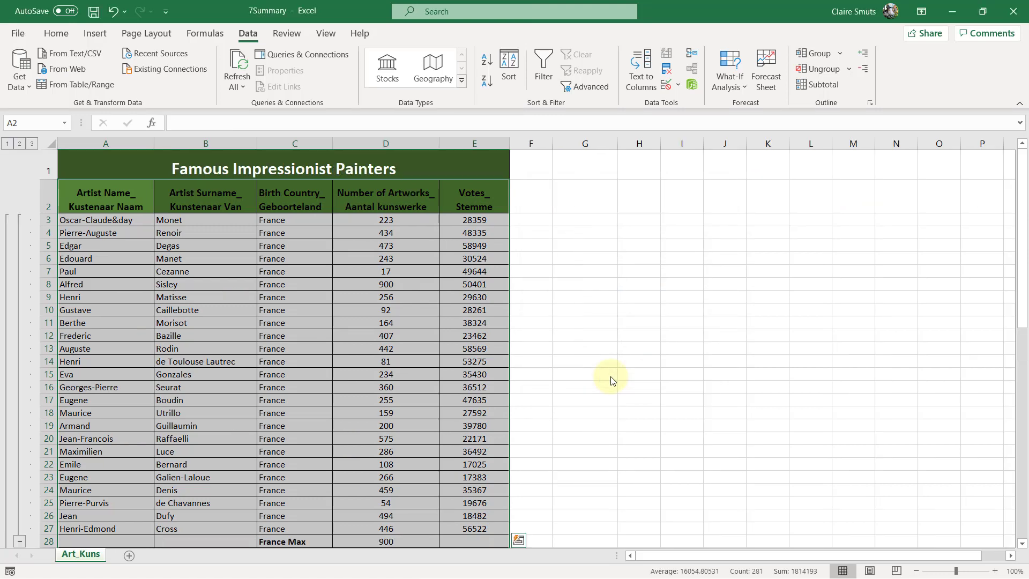
- Scroll through the per-country Max subtotals in 7Summary
scroll(506, 385, down, 4)
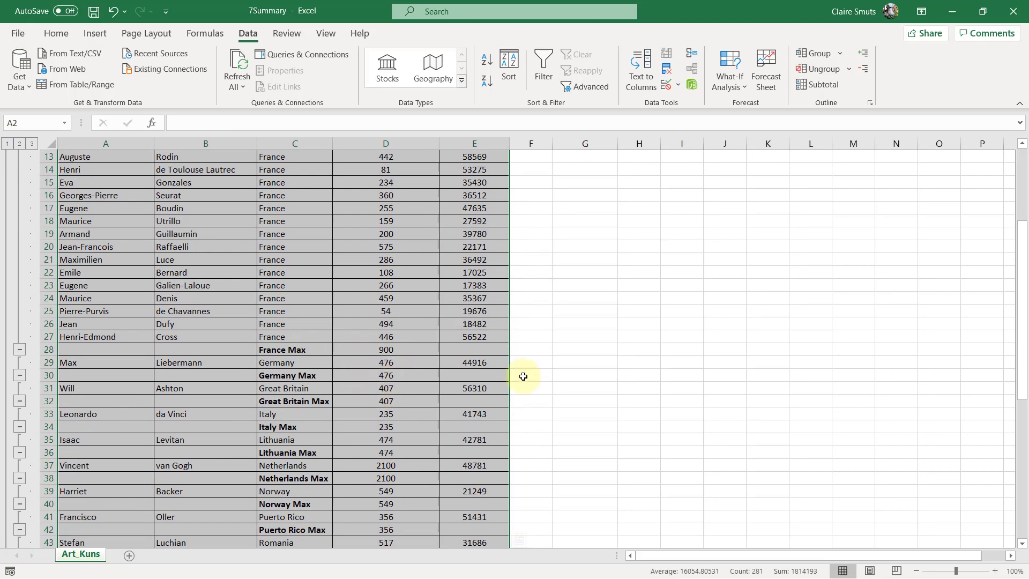
scroll(523, 376, up, 4)
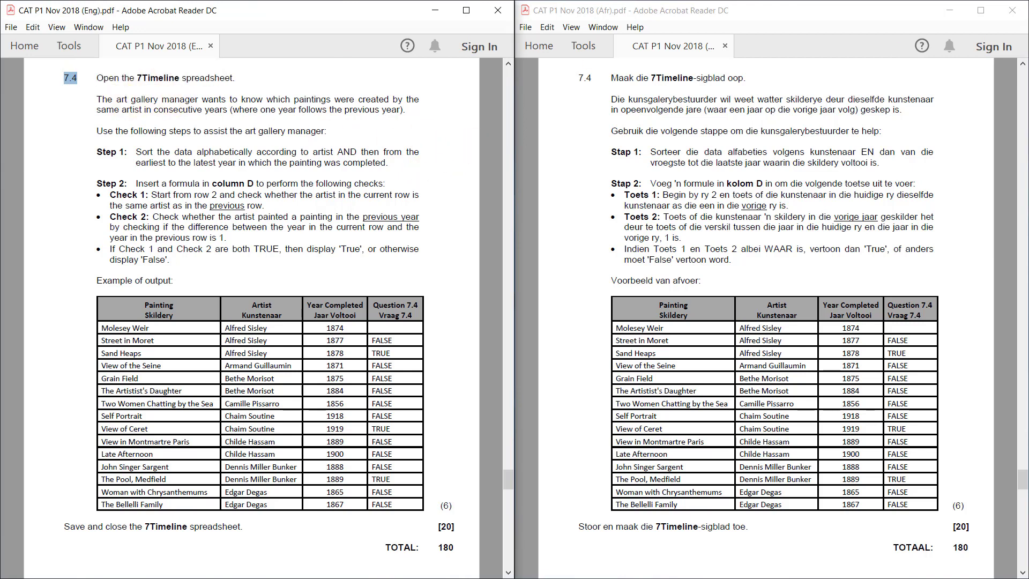
- Open the 7Timeline workbook from the exam data folder, then minimise Excel
key(alt+Tab)
double_click(357, 452)
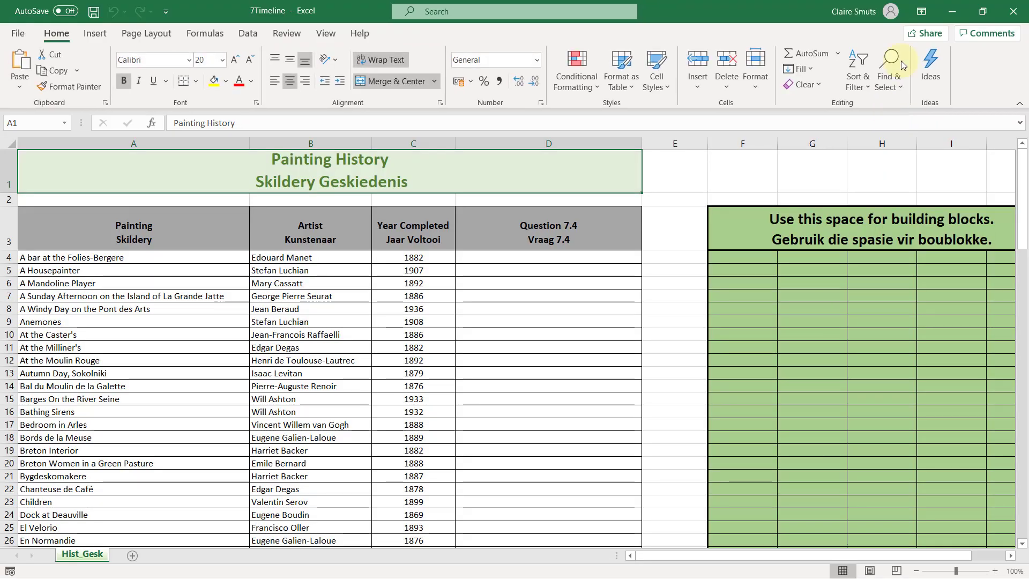
click(951, 11)
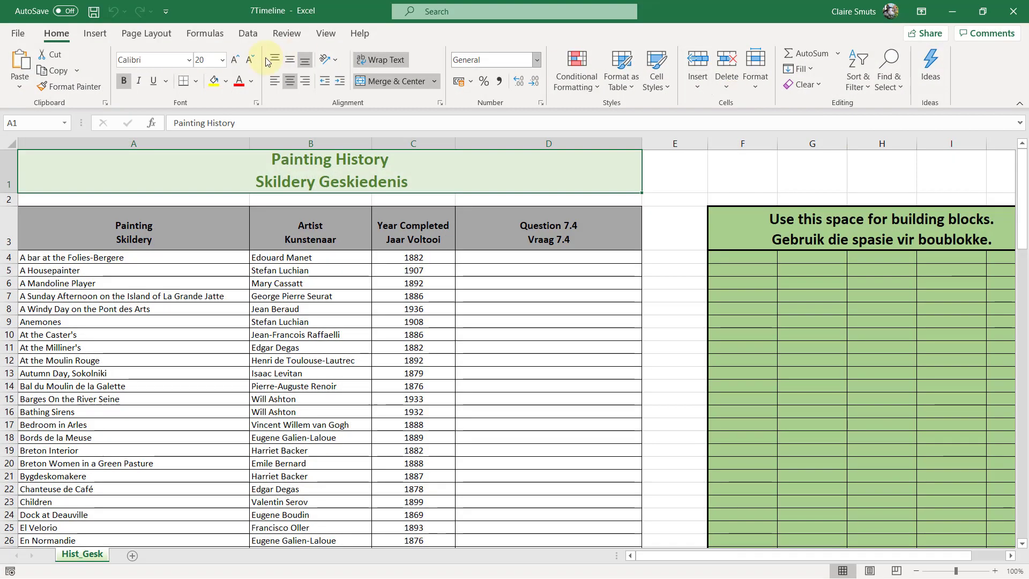
- Select the Painting History table from A3:D3 down to row 115
click(52, 220)
drag(53, 220, 547, 229)
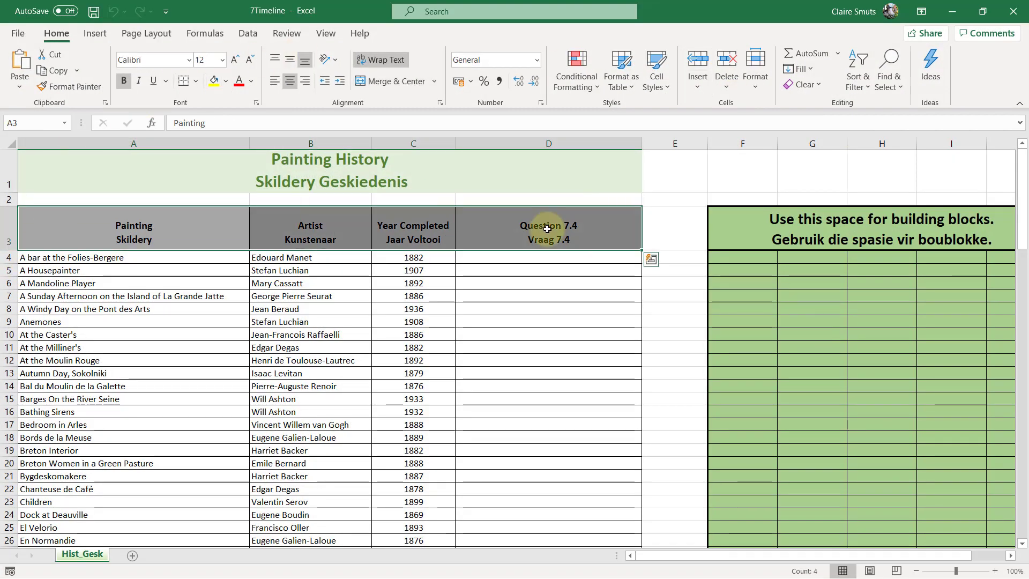
key(ctrl+shift+Down)
scroll(544, 226, up, 20)
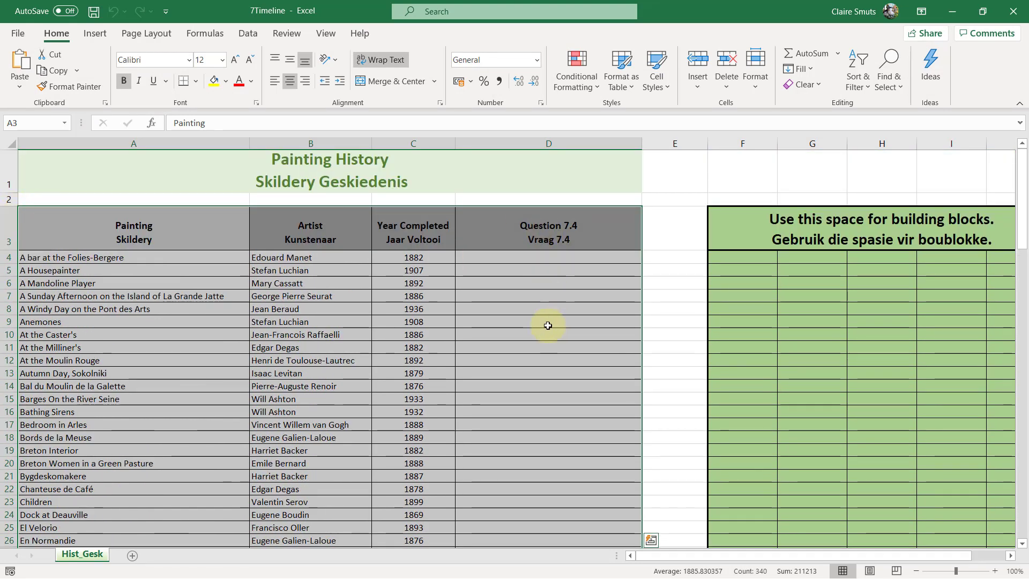
- Custom sort by Artist Kunstenaar A to Z, then Year Completed smallest to largest
click(863, 79)
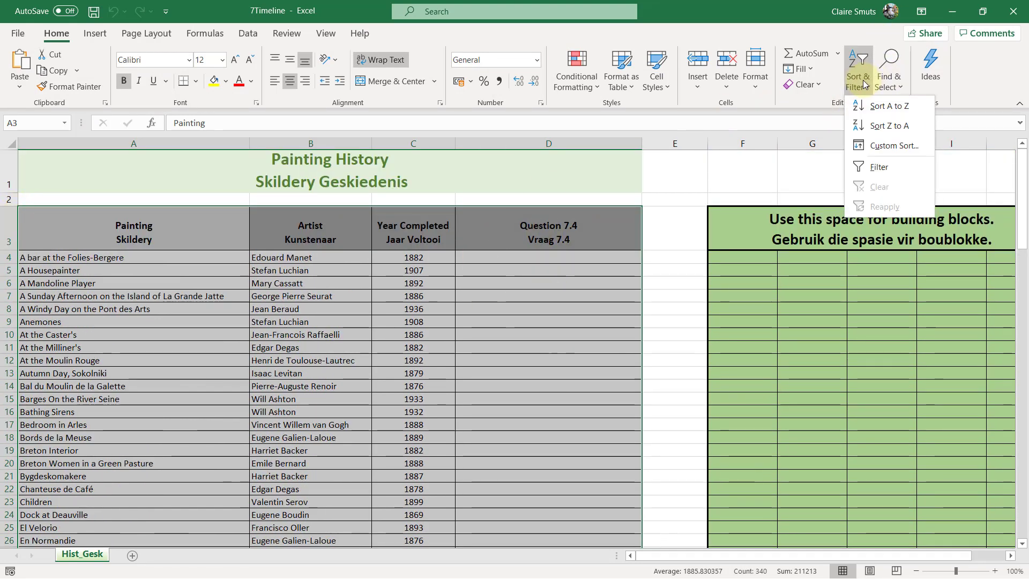
click(893, 145)
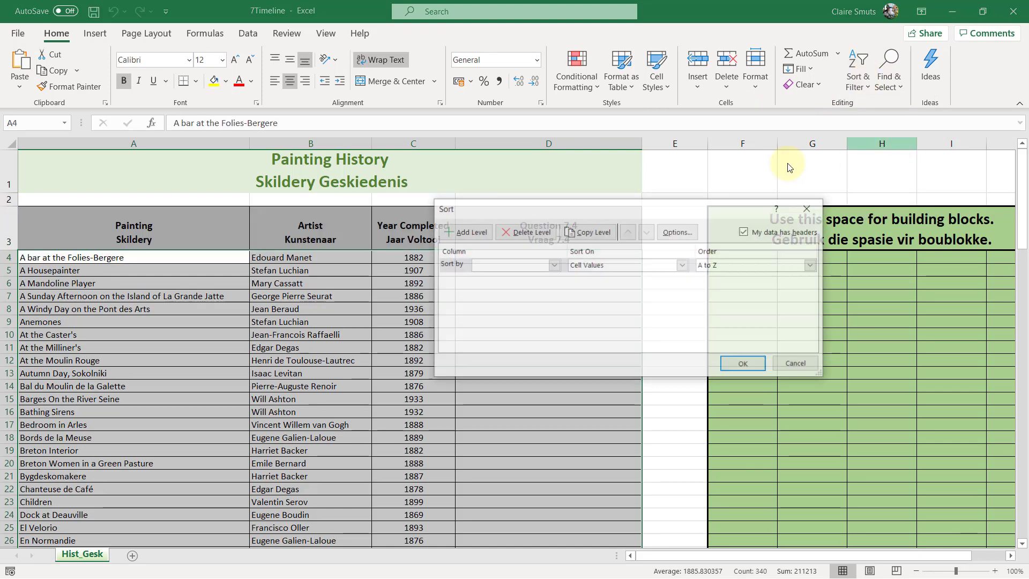
click(516, 267)
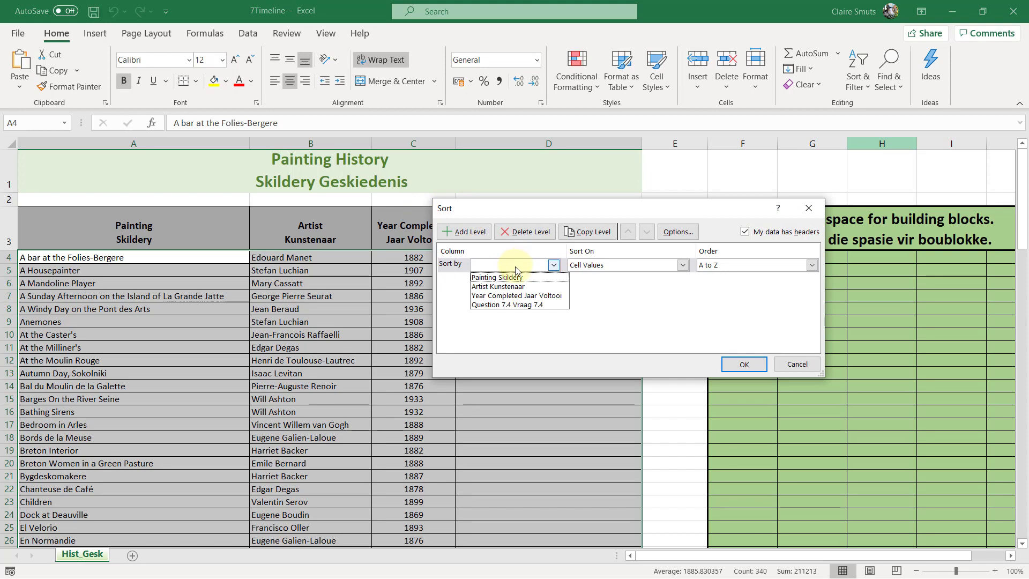
click(517, 287)
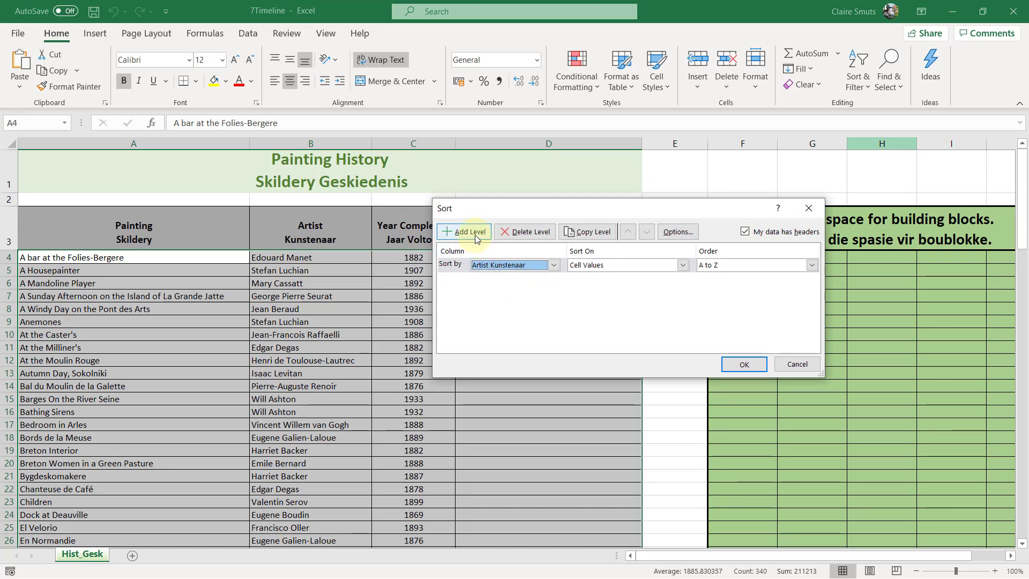
click(464, 232)
click(490, 284)
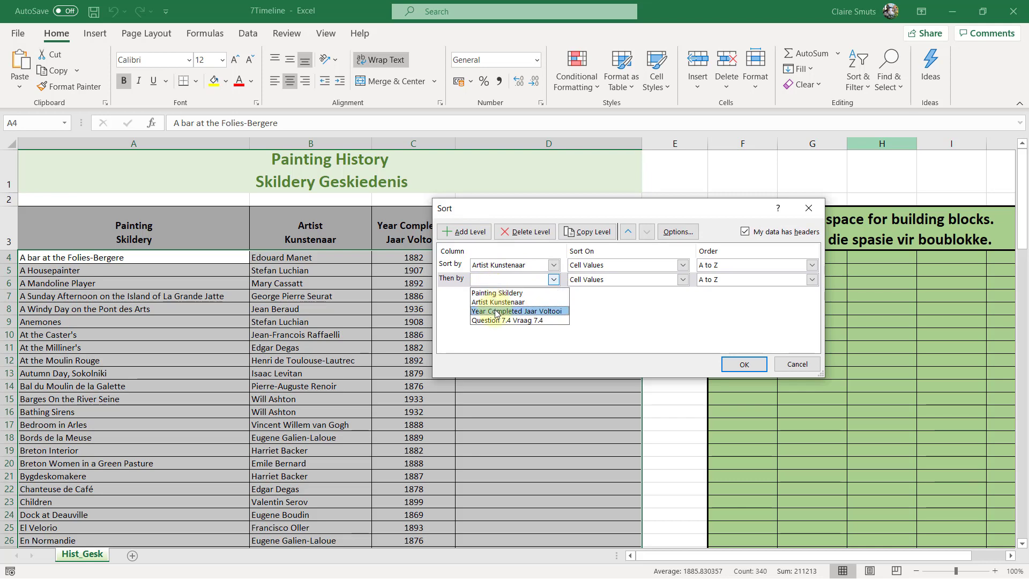
click(516, 310)
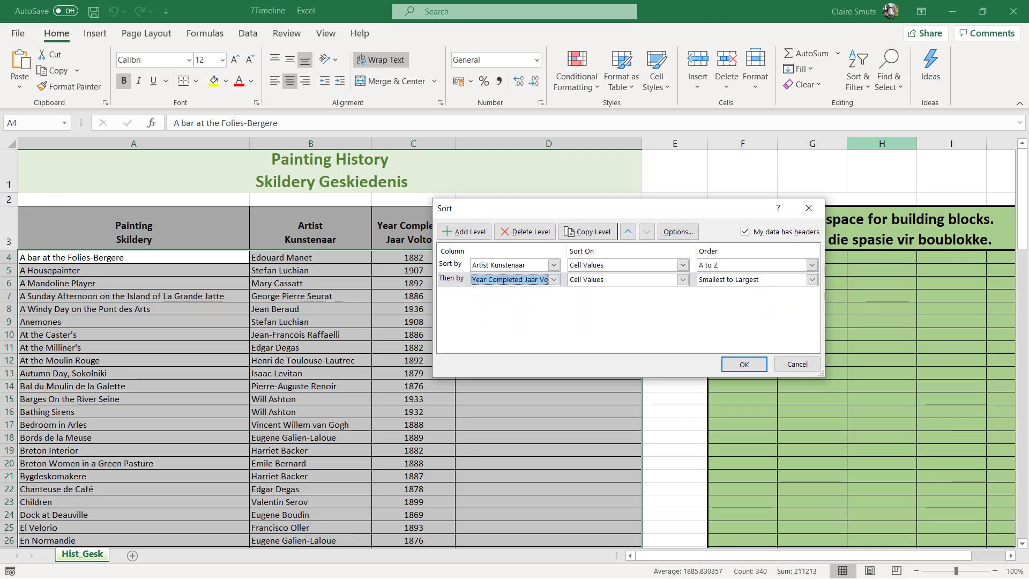
key(Return)
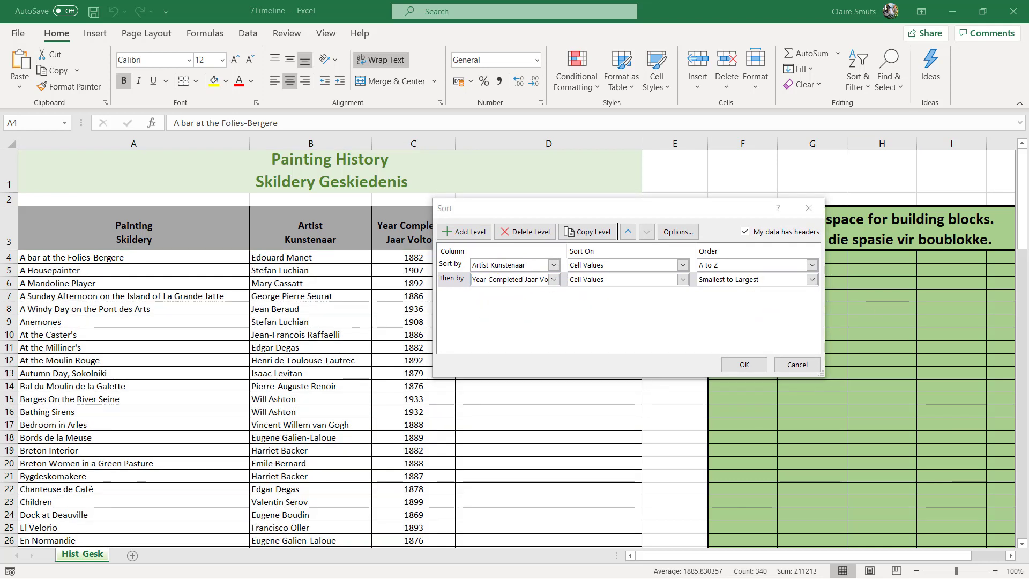
key(alt+Tab)
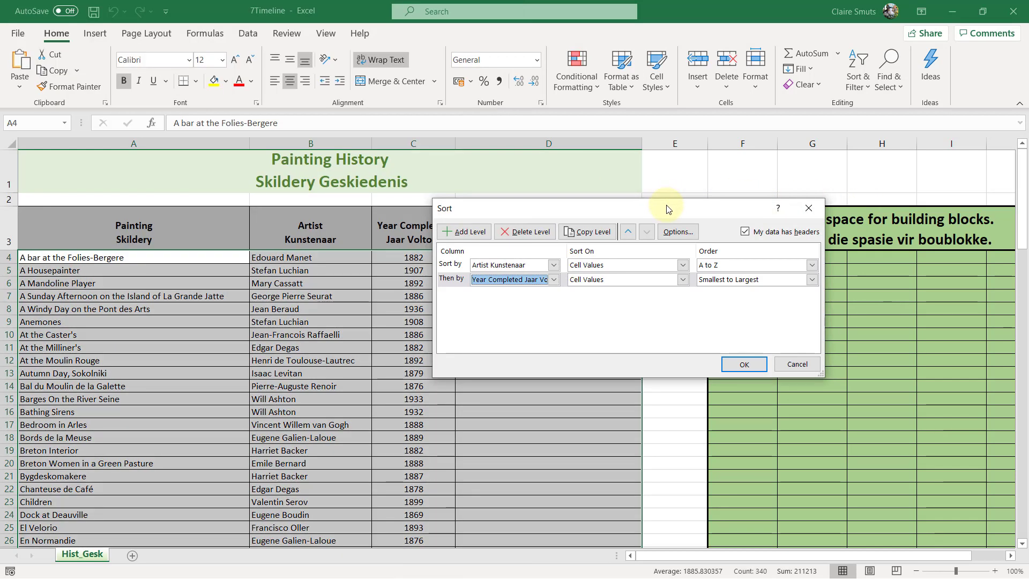
click(667, 208)
click(731, 363)
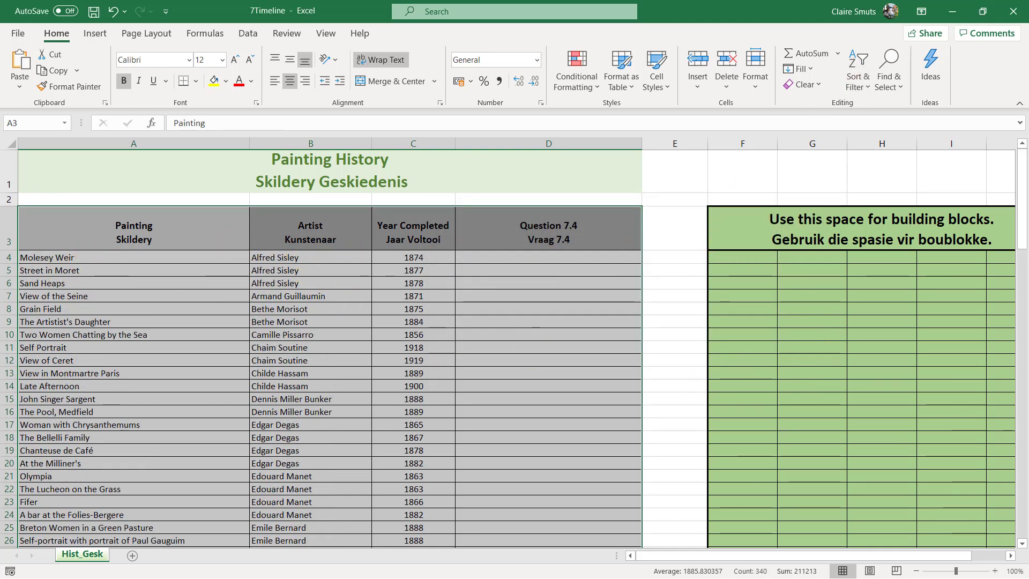
- Reread question 7.4, highlighting example years 1877 and 1874 and the Check 1/Check 2 wording
click(952, 11)
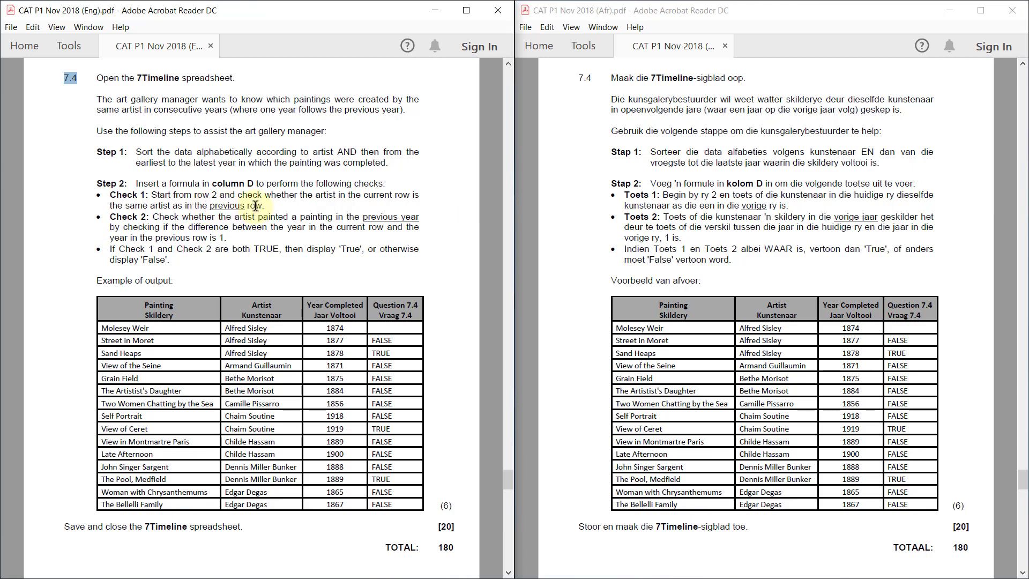
double_click(375, 343)
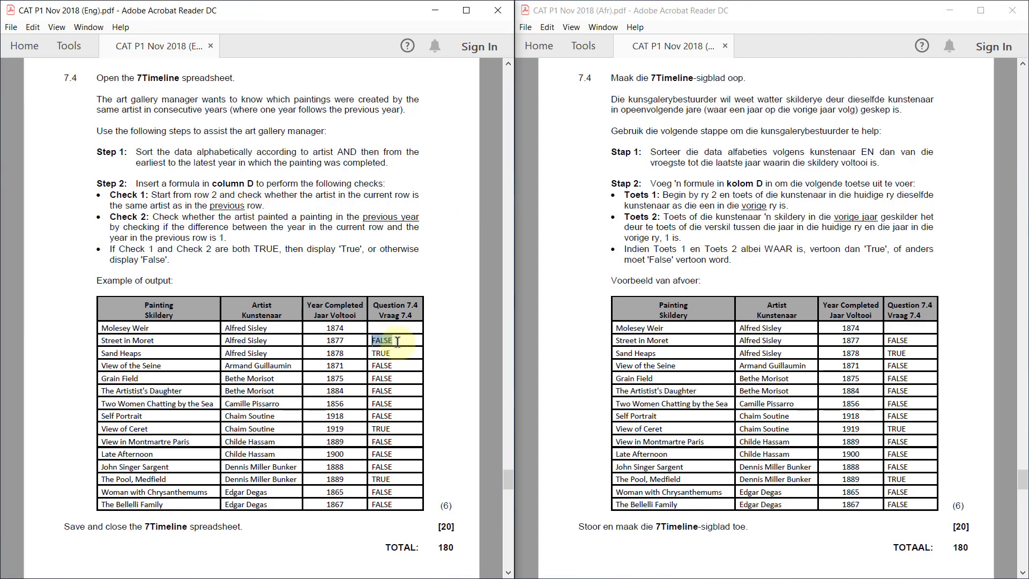
click(394, 340)
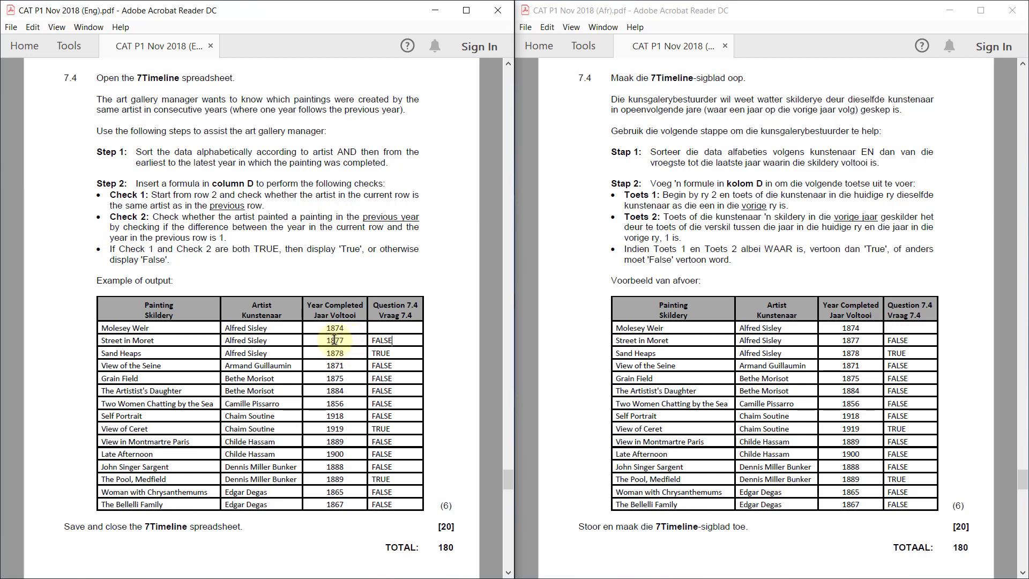
drag(326, 339, 348, 340)
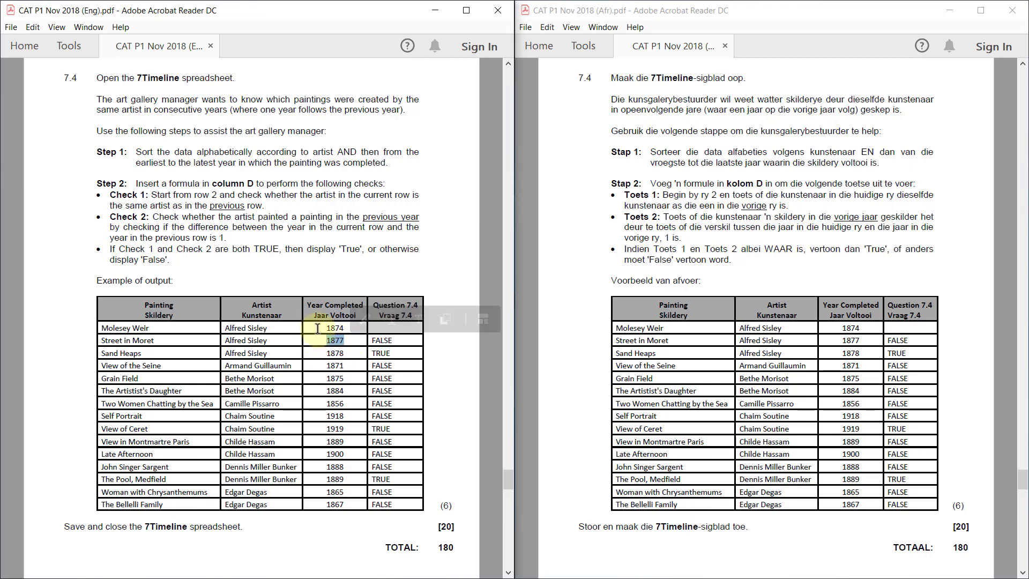
double_click(340, 327)
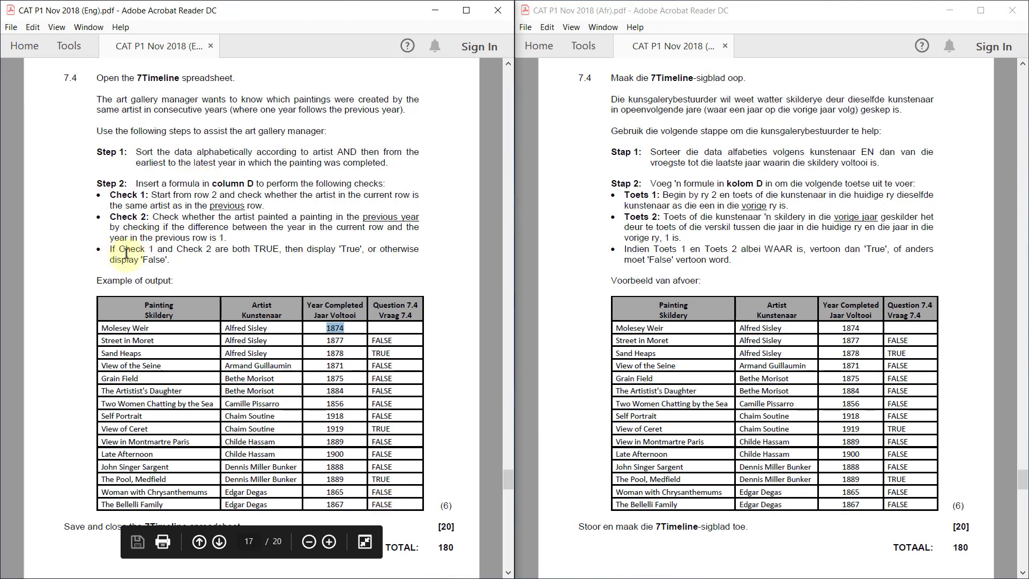
drag(119, 249, 213, 250)
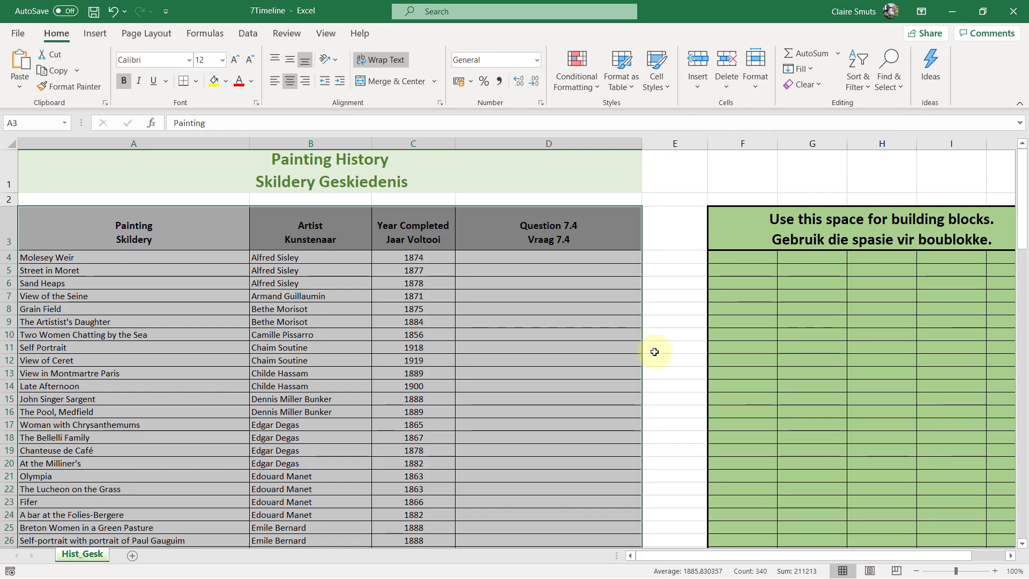
- Start an IF formula in D5 and open its Function Arguments dialog
click(561, 255)
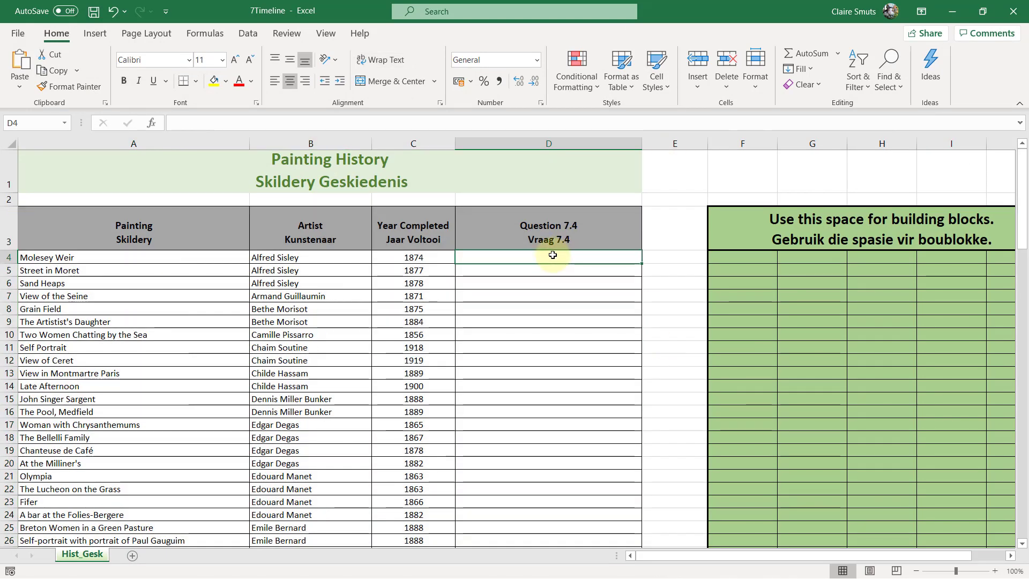
click(540, 272)
text(=s)
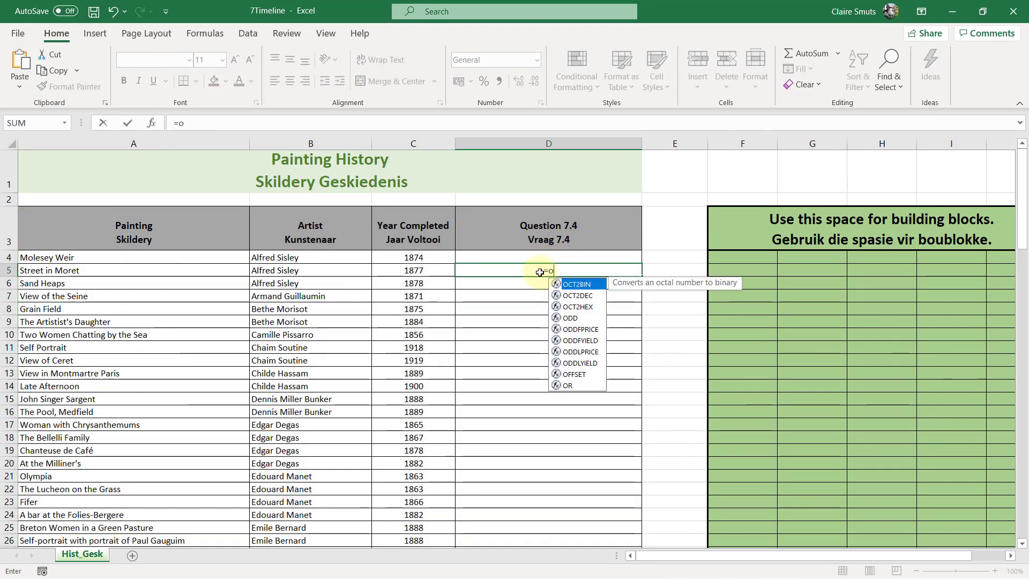
key(BackSpace)
text(IF()
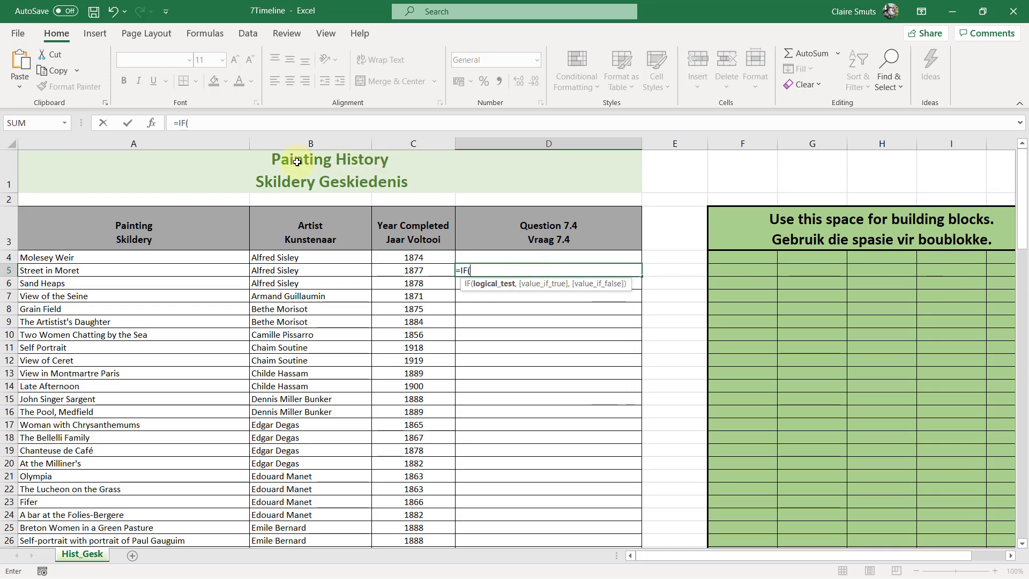
click(153, 124)
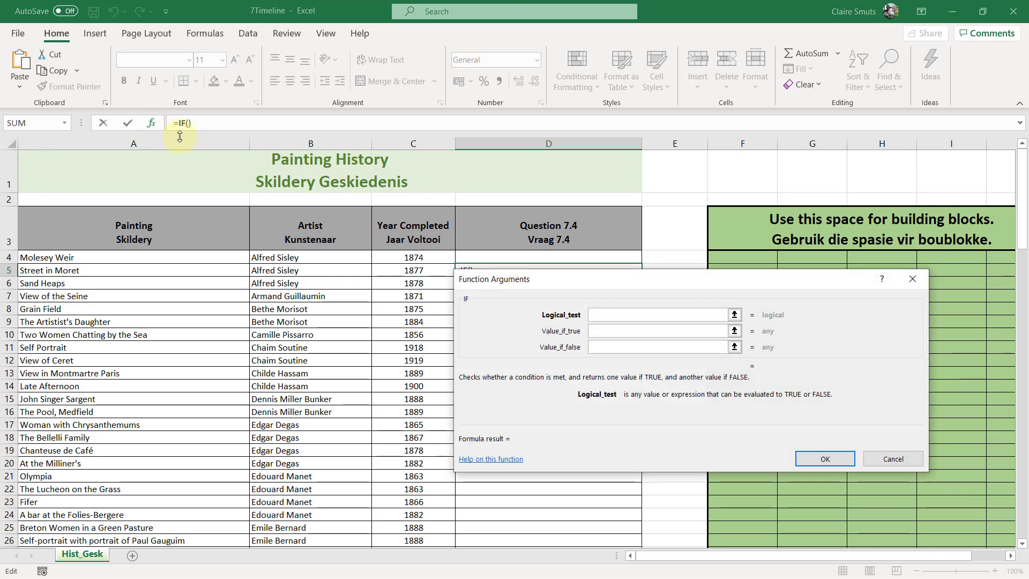
drag(500, 279, 505, 294)
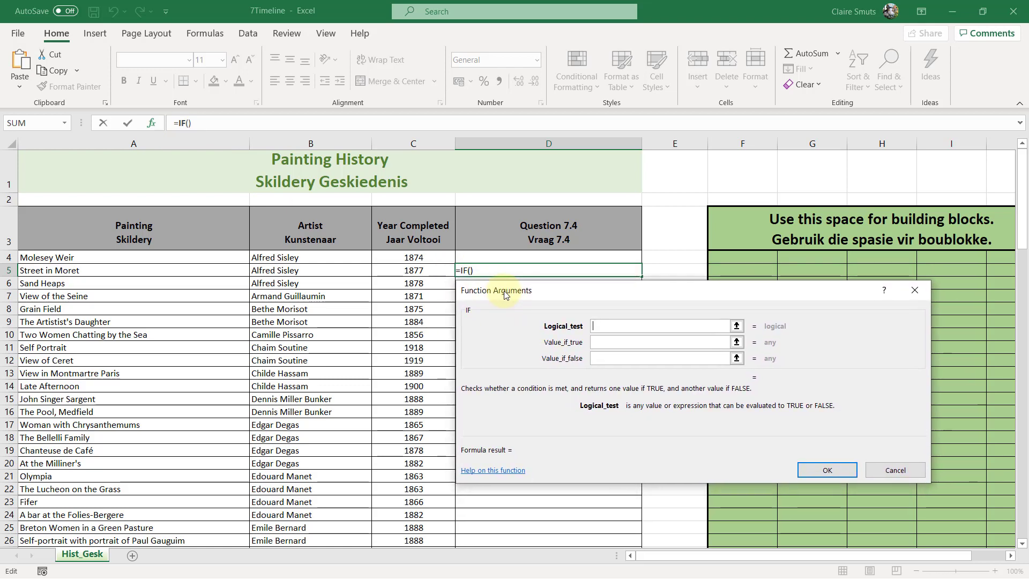
- Set the IF logical test to B5=B4 and Value_if_false to False
click(319, 271)
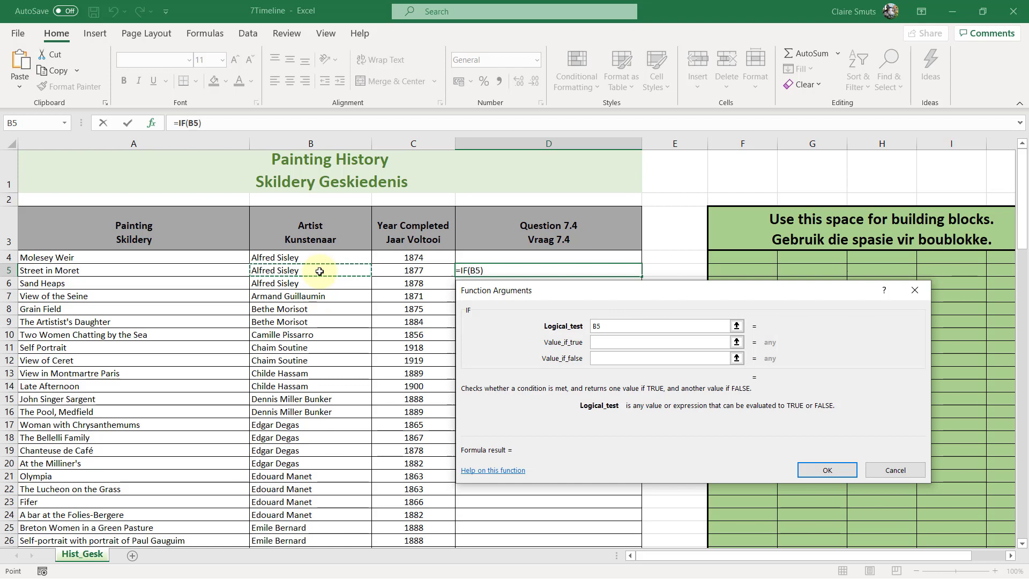
text(=)
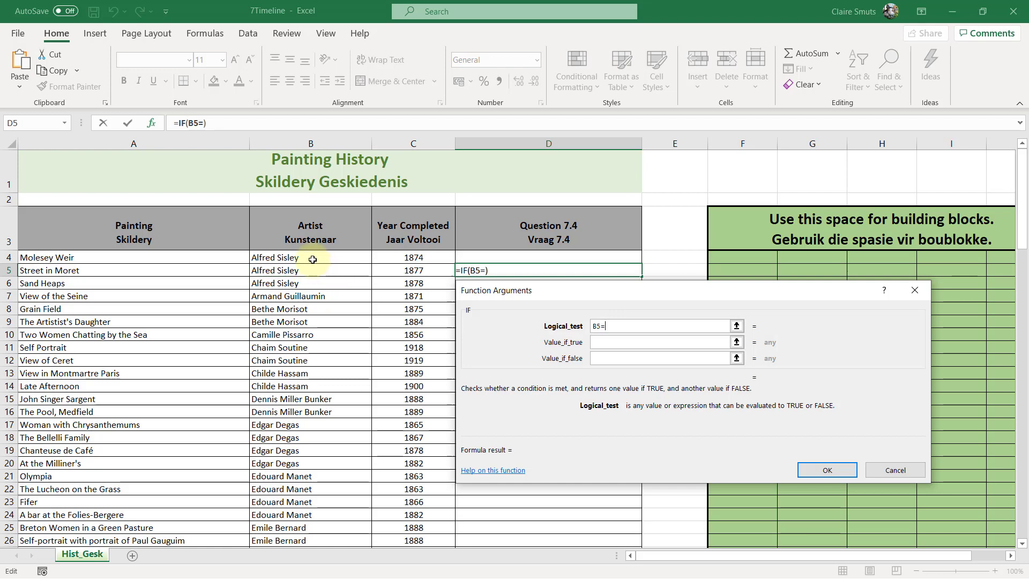
click(312, 259)
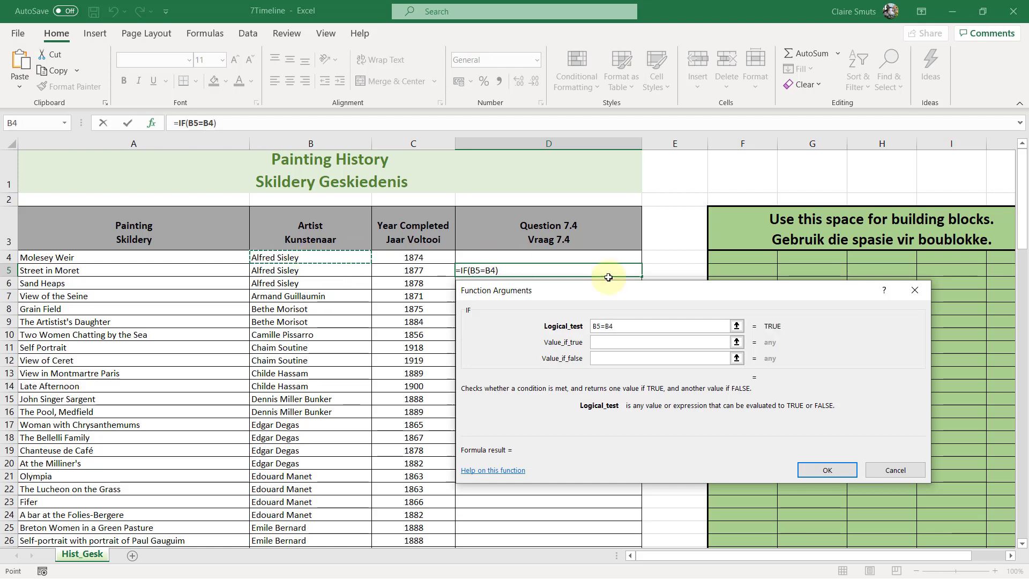
click(620, 343)
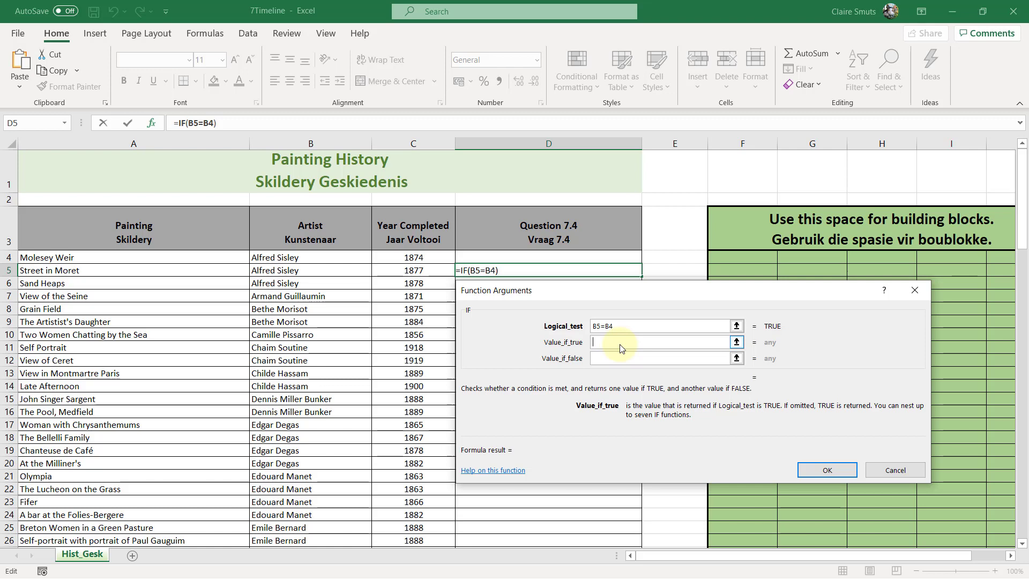
click(618, 357)
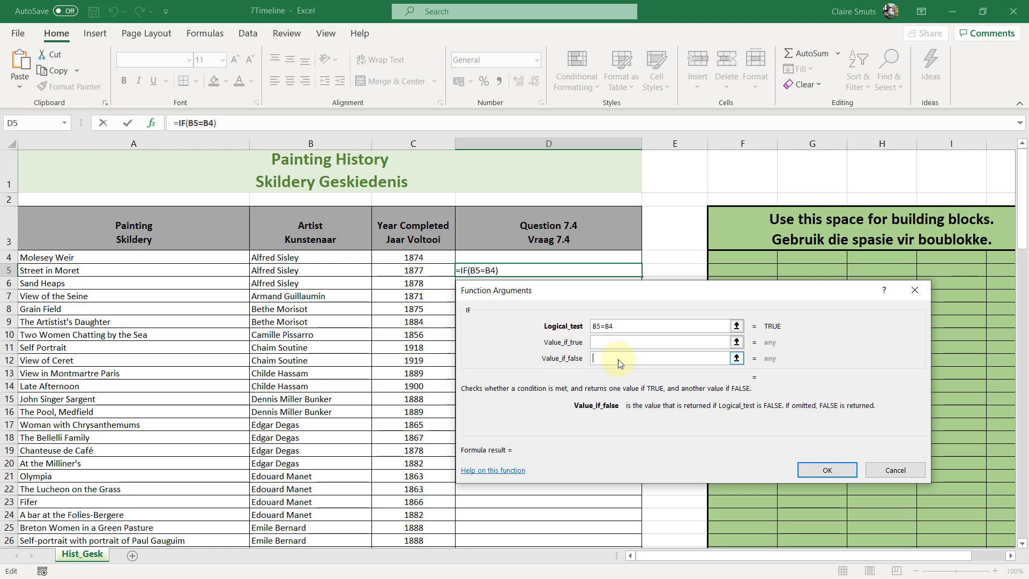
click(618, 341)
text(False)
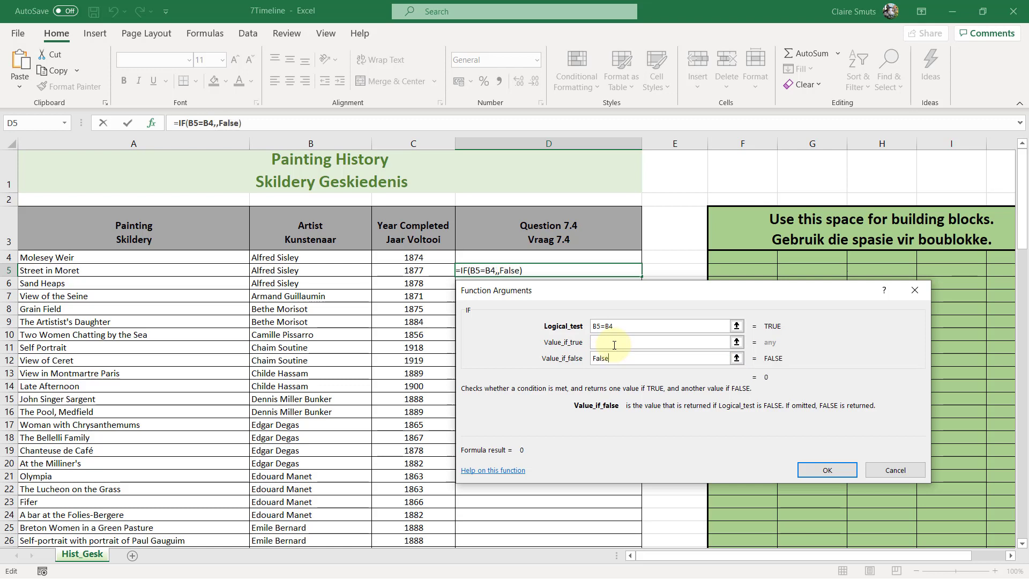
click(614, 326)
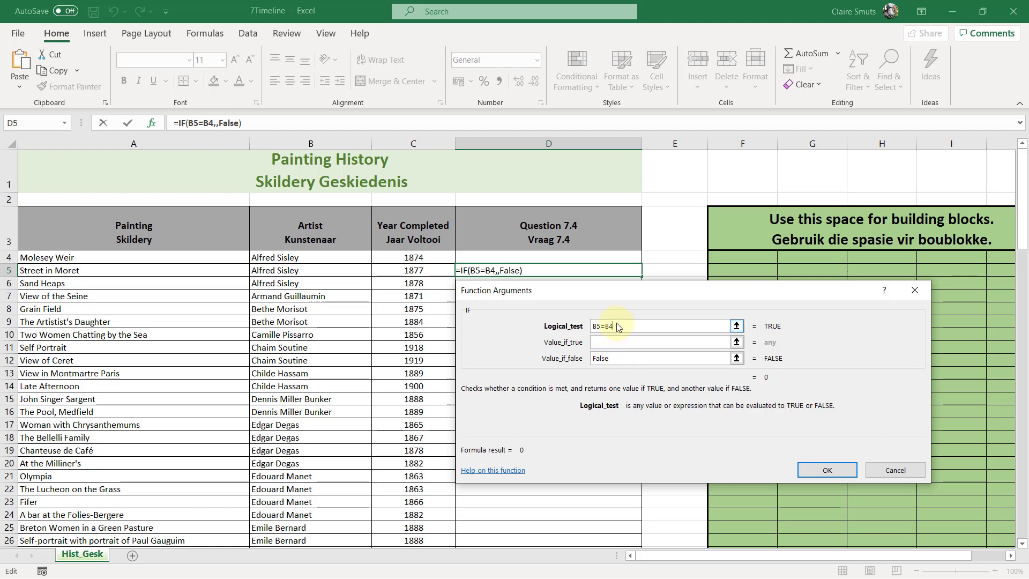
click(616, 361)
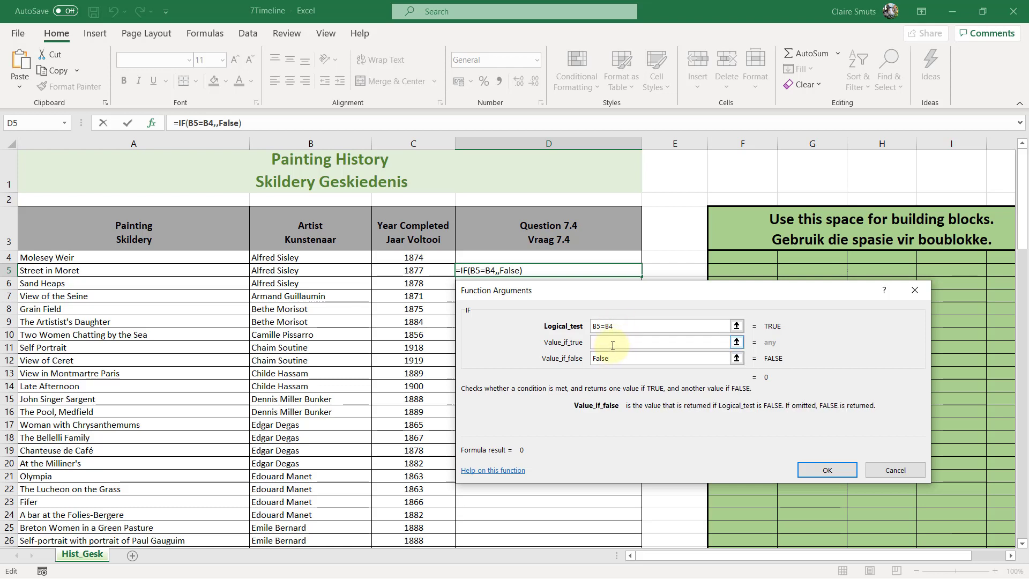
click(618, 327)
- Nest an empty IF function as D5's Value_if_true argument
click(615, 342)
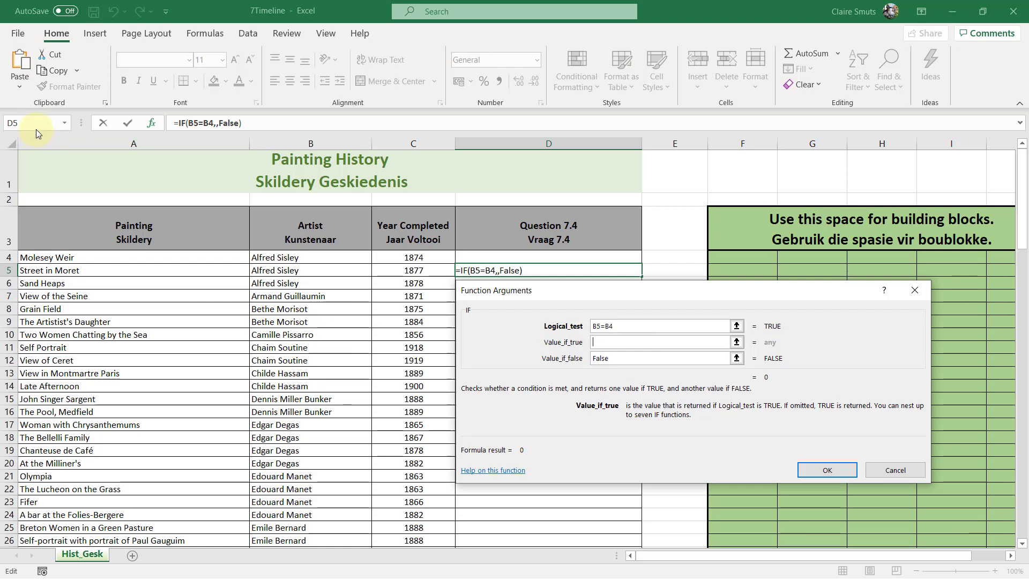
click(65, 122)
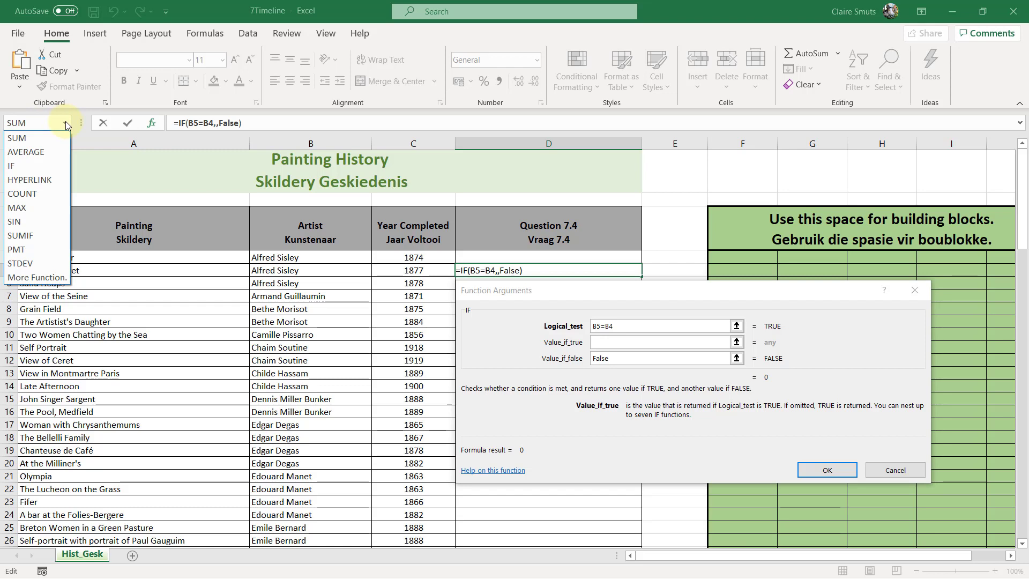
click(56, 169)
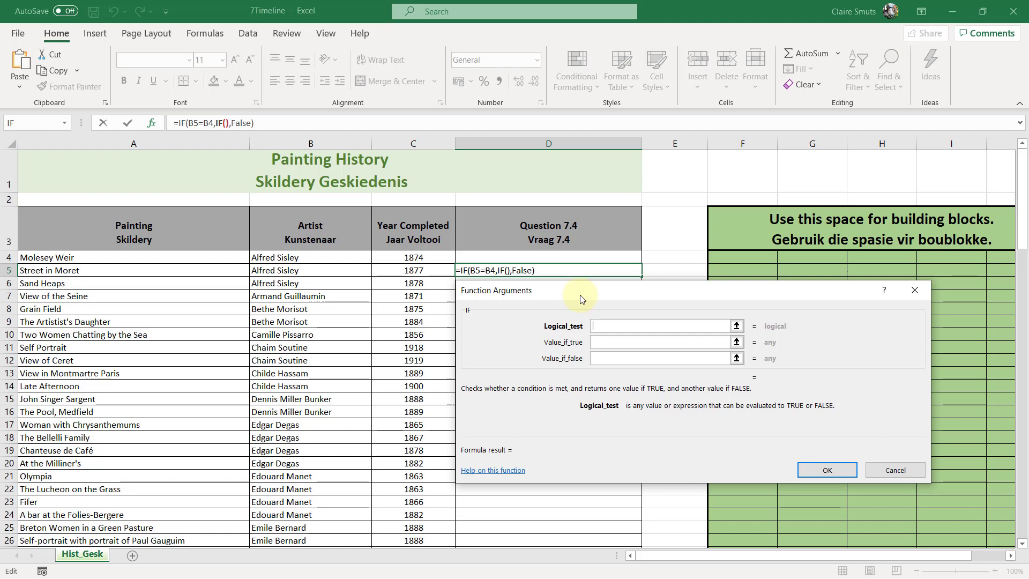
- Enter (C5-C4)=1 as the nested IF's logical test
drag(581, 298, 583, 298)
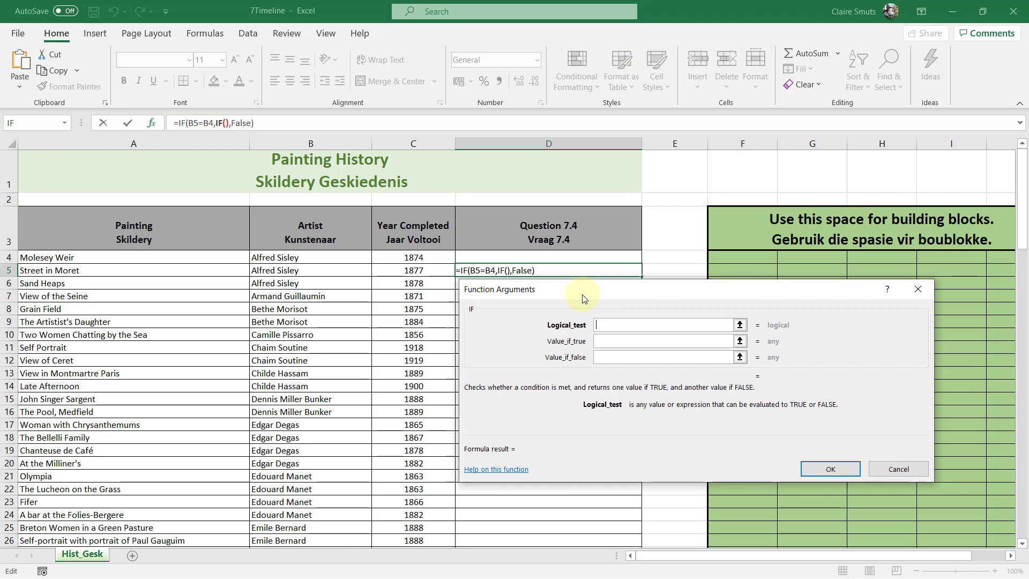
click(422, 271)
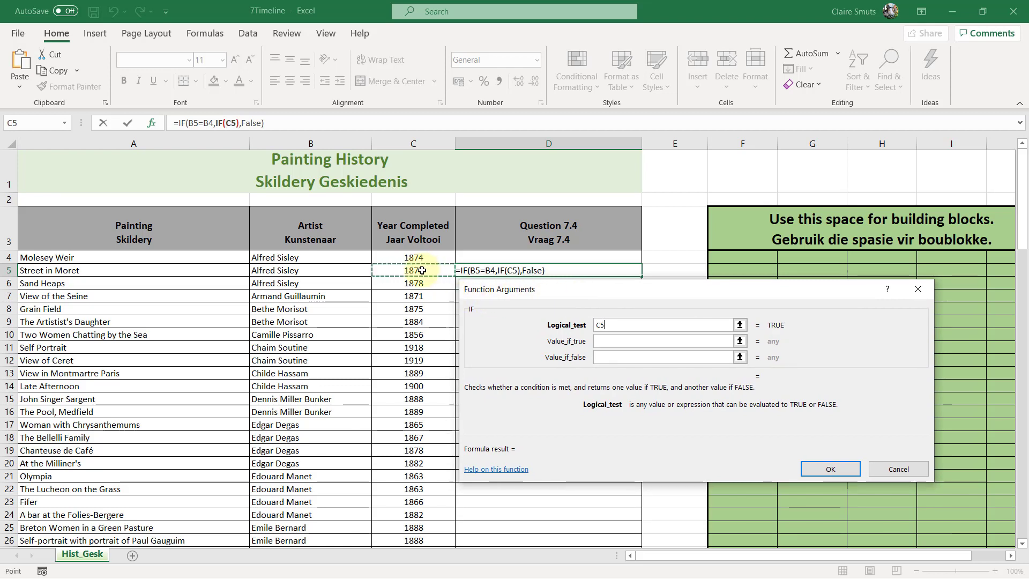
text(-)
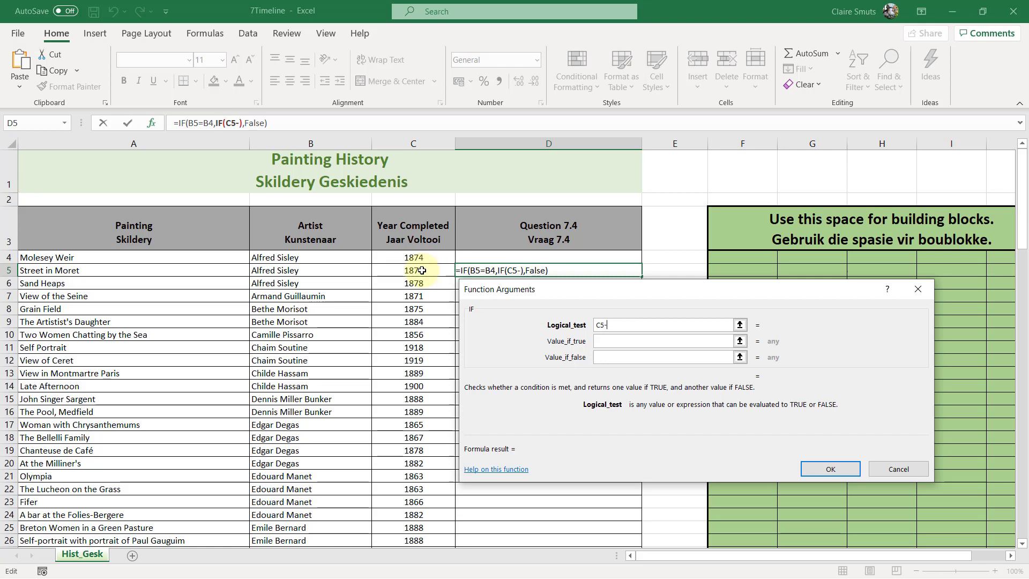
click(423, 258)
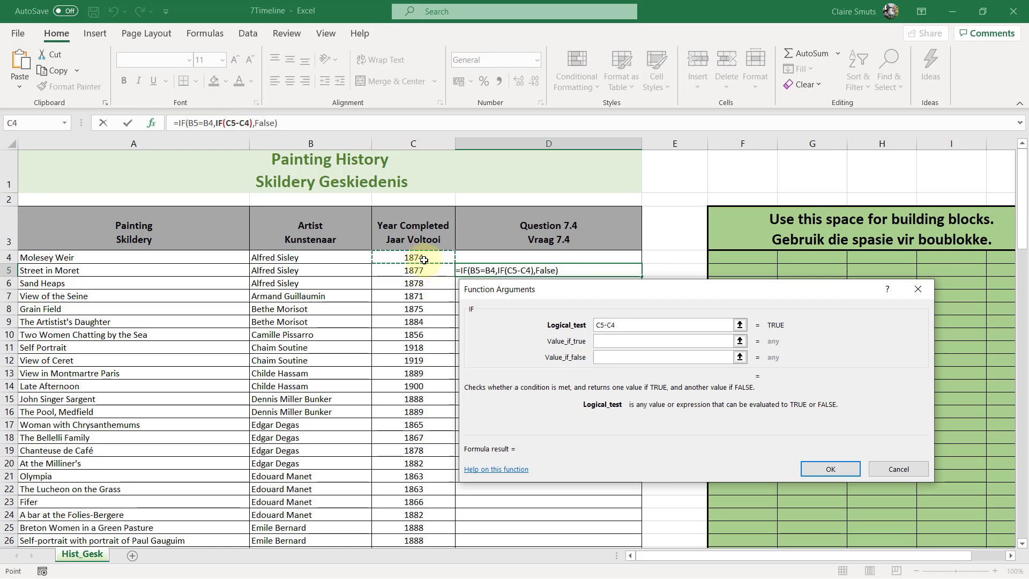
text())
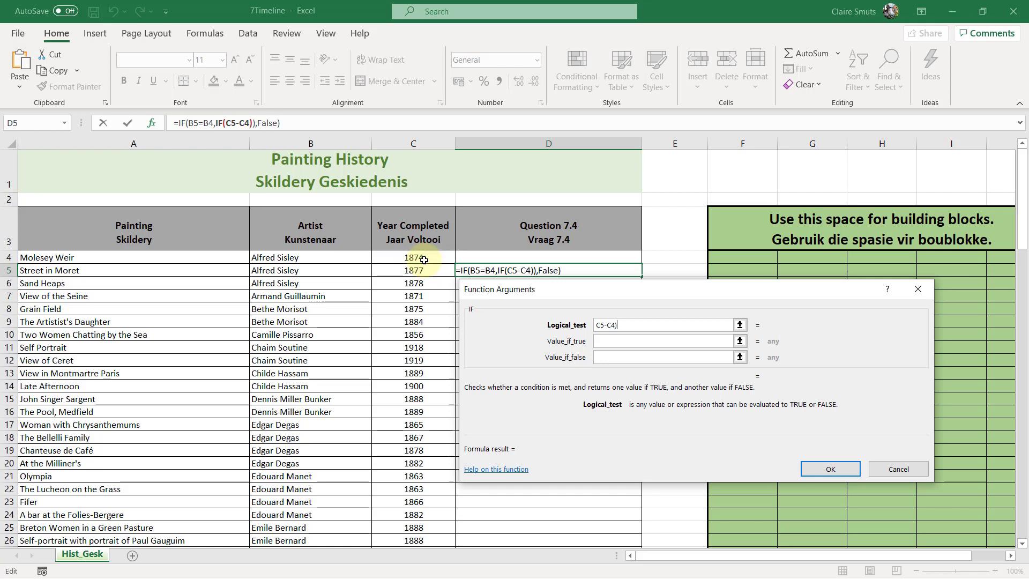
click(603, 344)
text(()
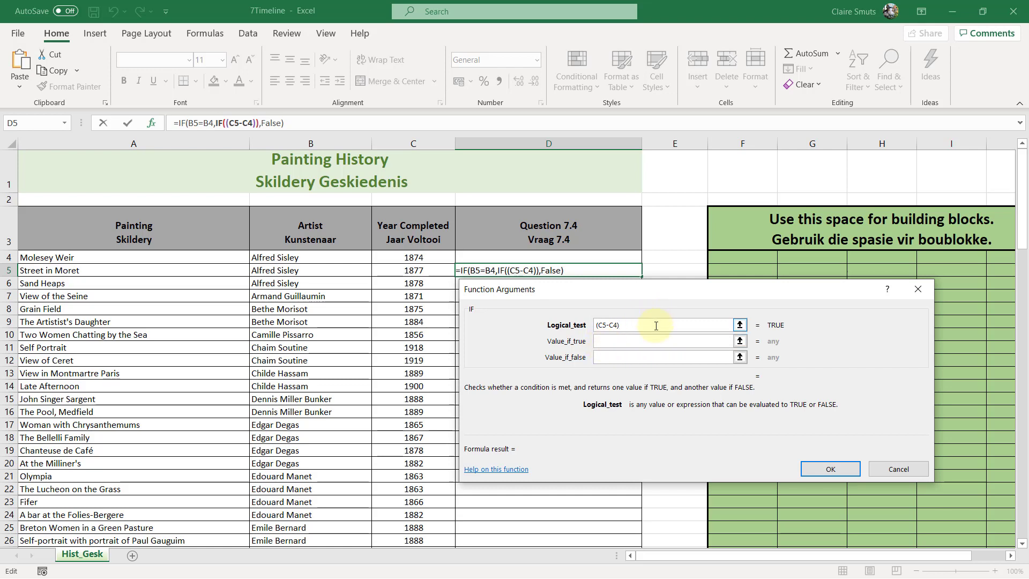
text(=)
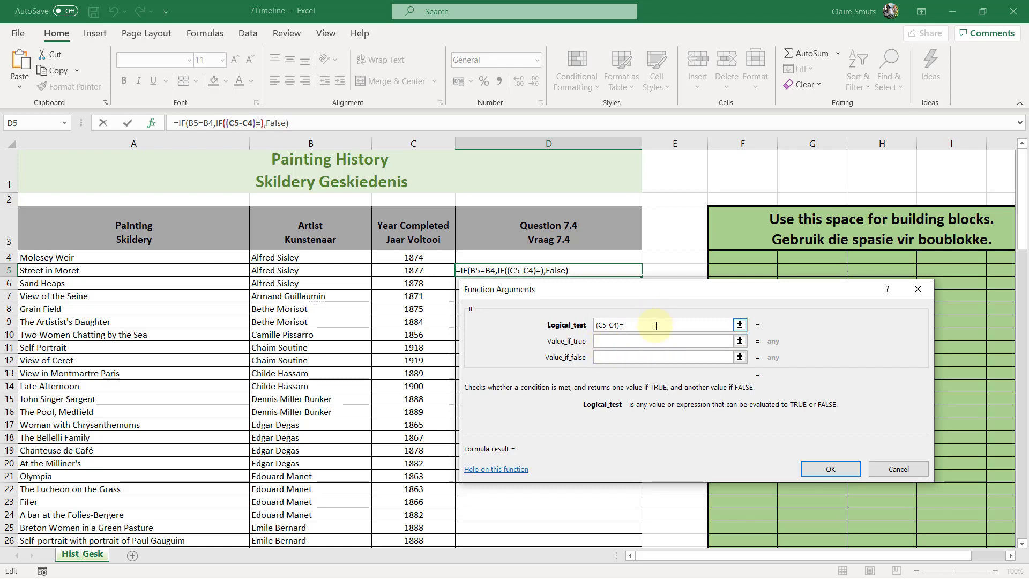
text(1)
- Give the nested IF True and False results and confirm the formula in D5
click(655, 340)
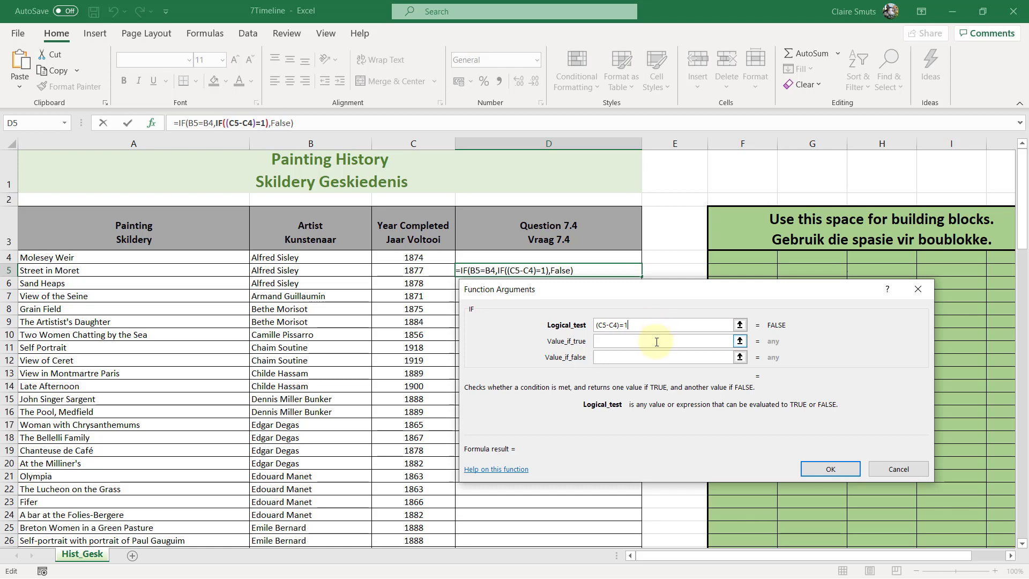
click(657, 342)
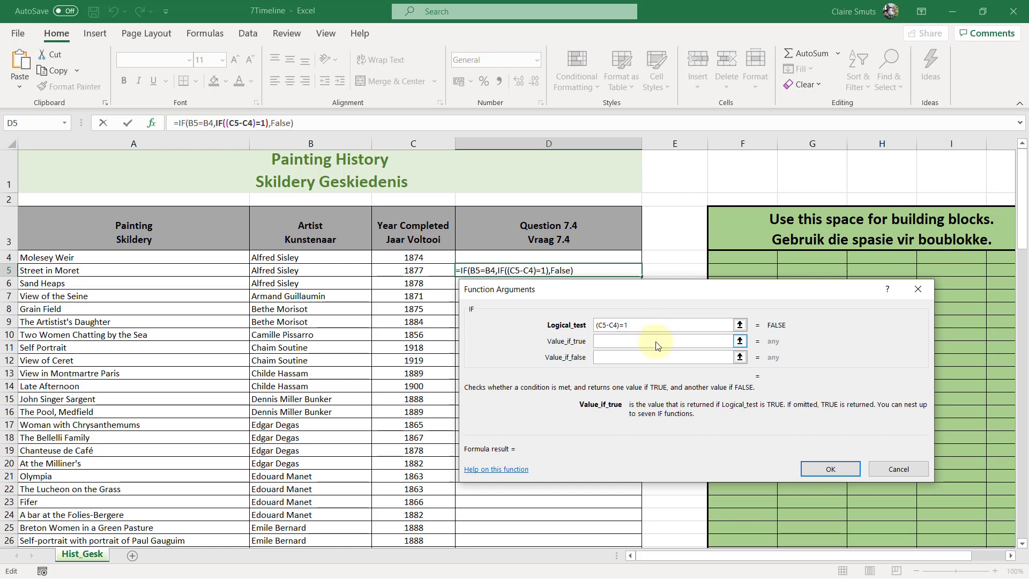
text(True)
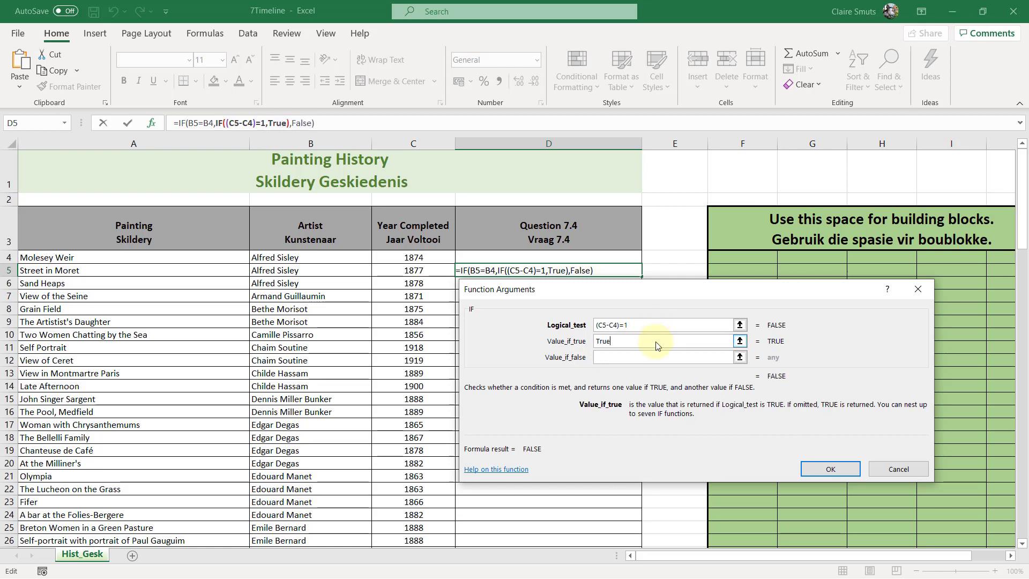
click(659, 357)
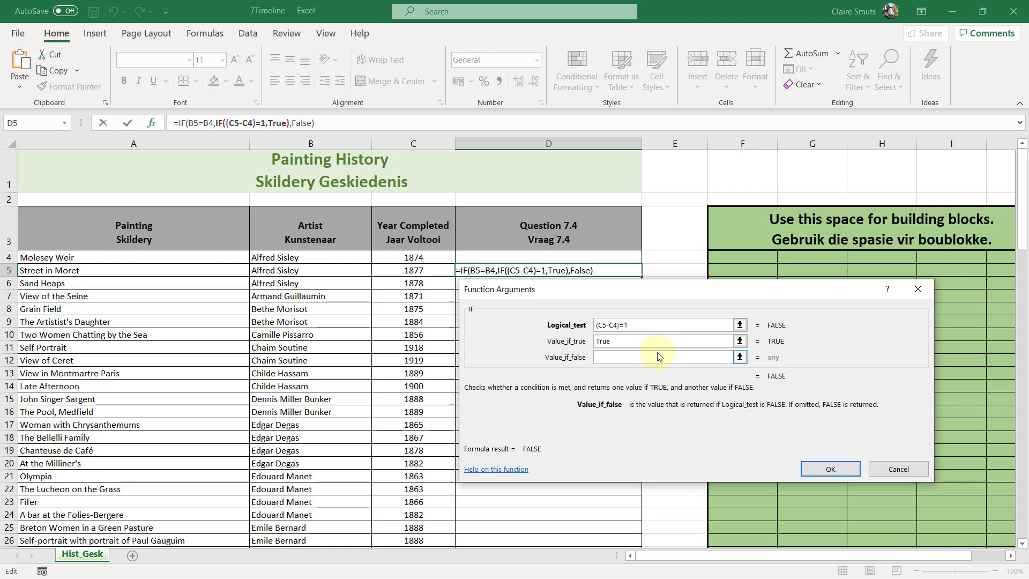
text(False)
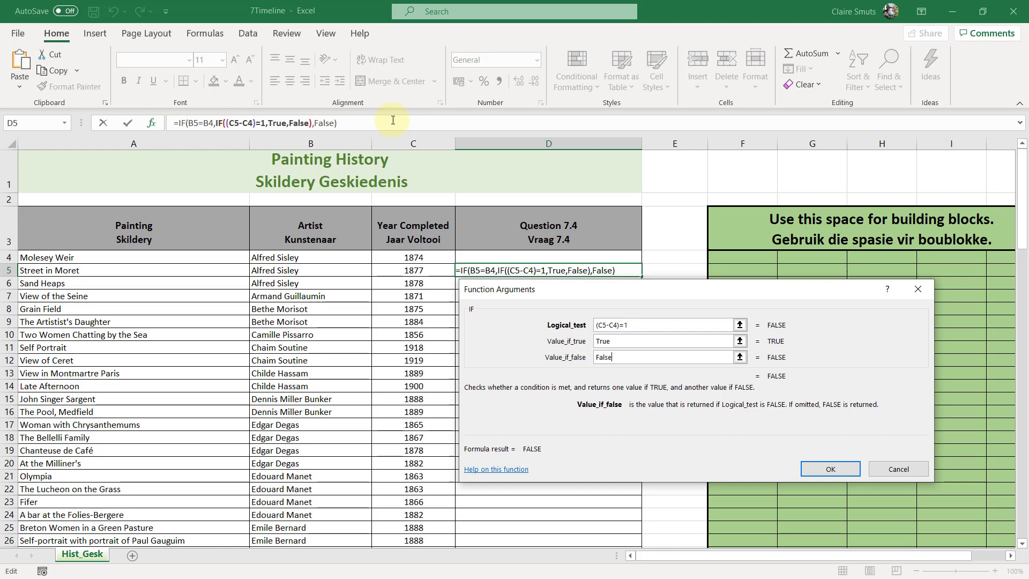
click(854, 474)
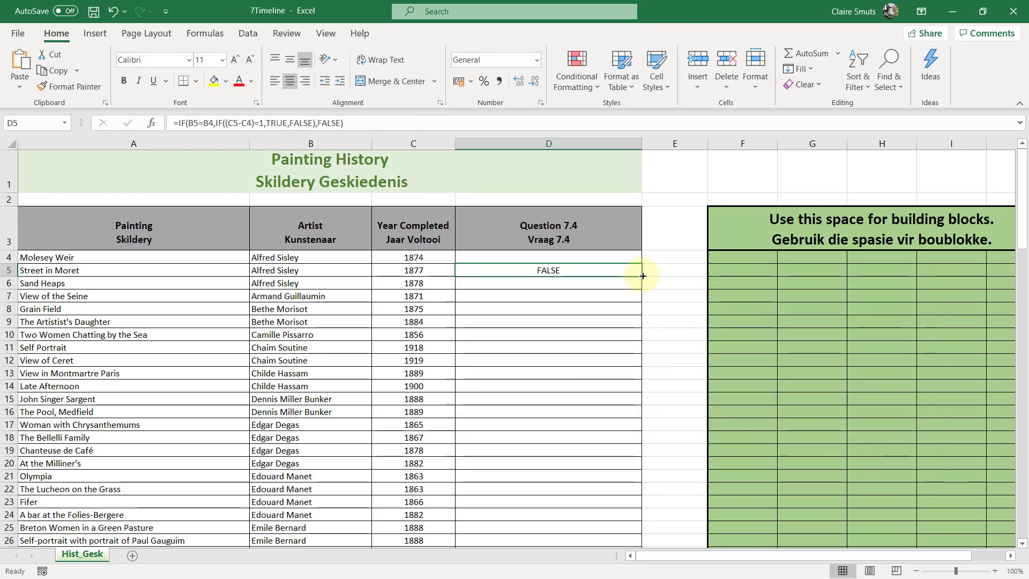
- Copy D5's formula down to D22, check D22's formula, then minimize and restore Excel
drag(643, 276, 622, 493)
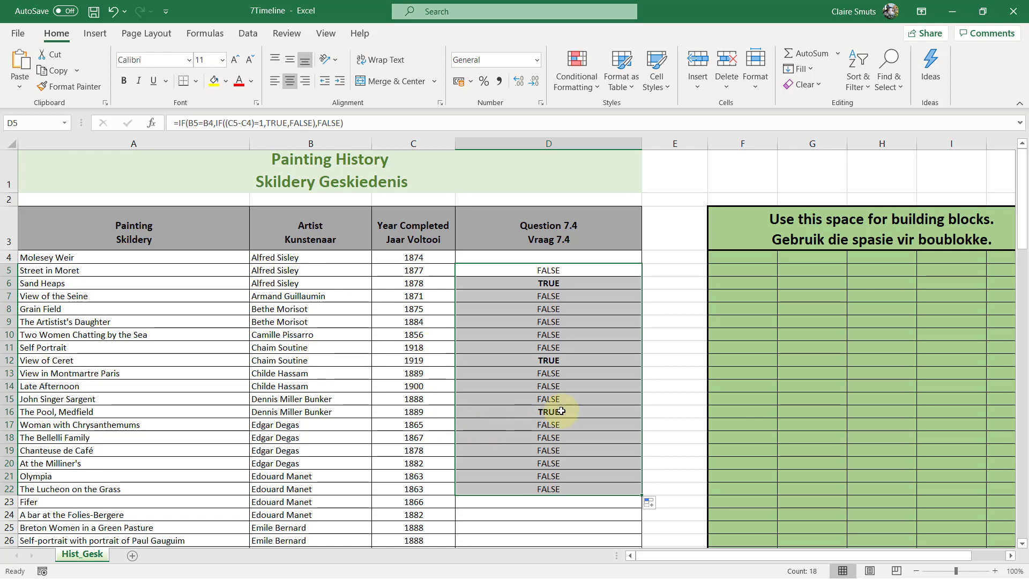
click(544, 269)
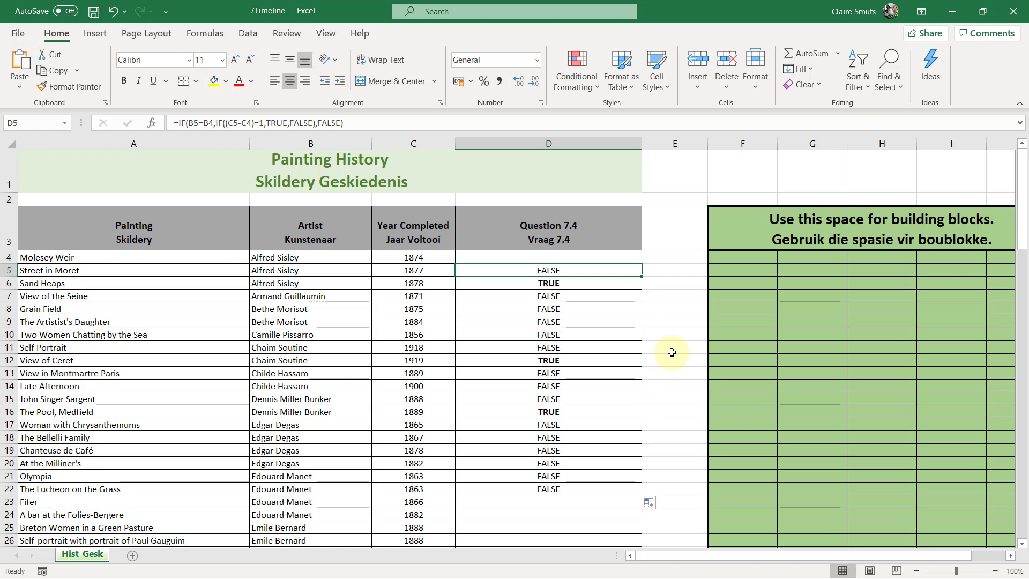
click(591, 490)
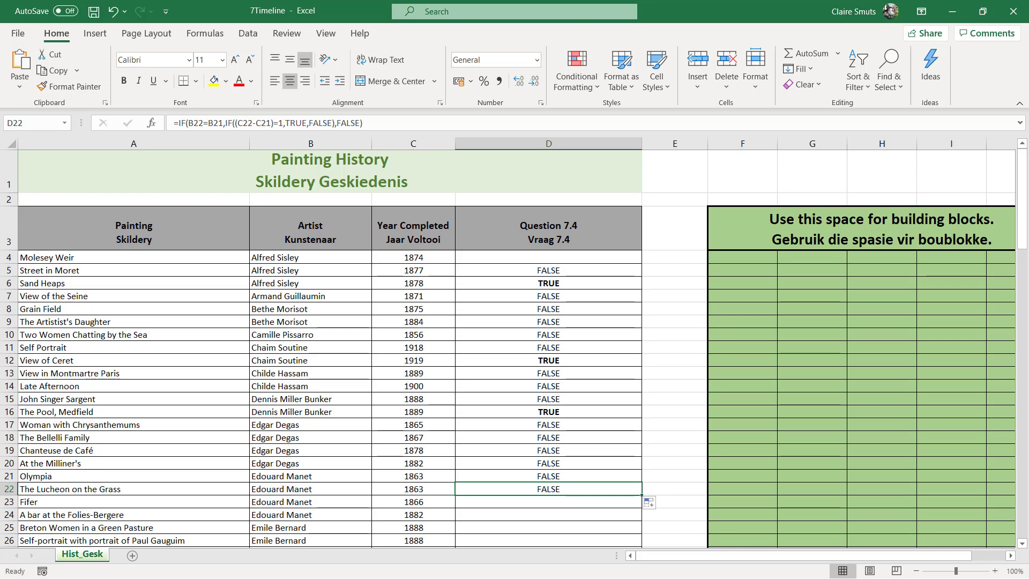
click(951, 12)
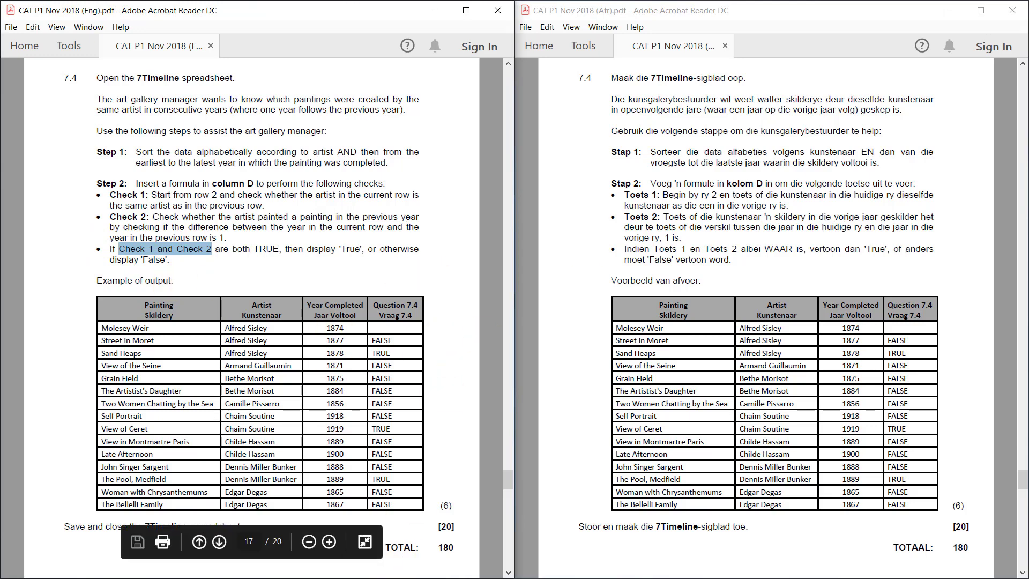
key(alt+Tab)
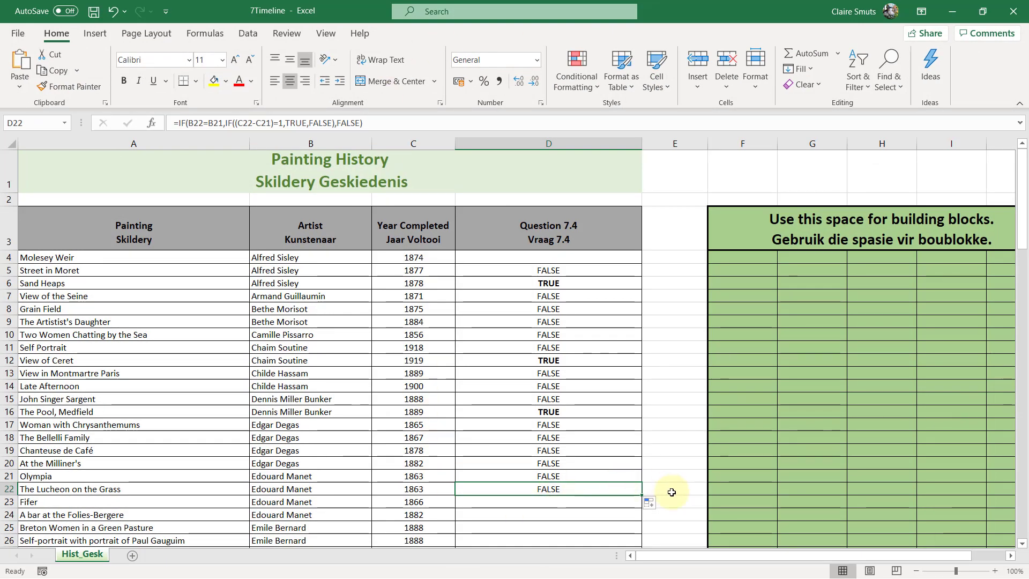
- Fill the formula down column D to row 115 and save the 7Timeline workbook
scroll(638, 492, down, 4)
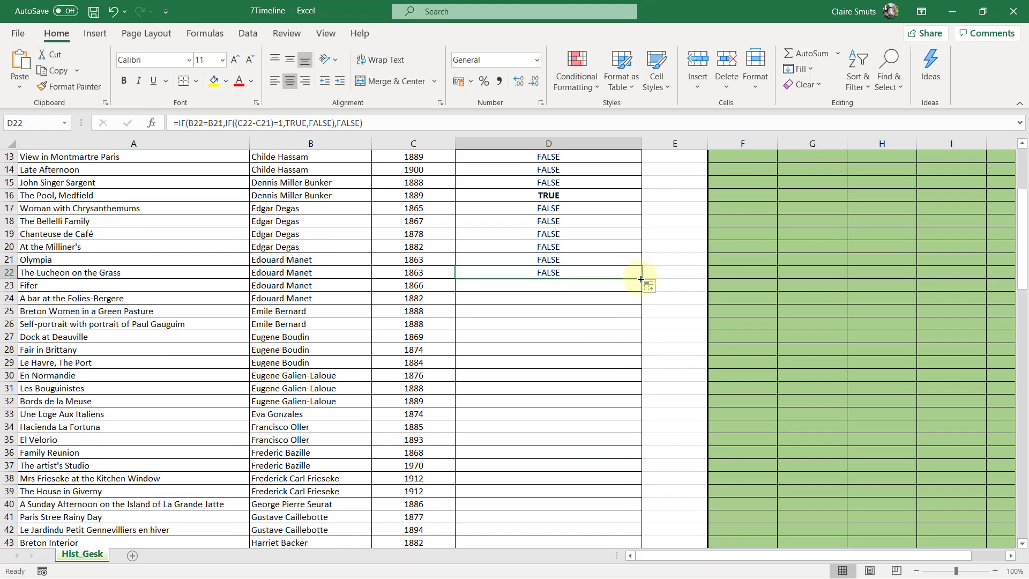
double_click(641, 278)
scroll(592, 220, down, 20)
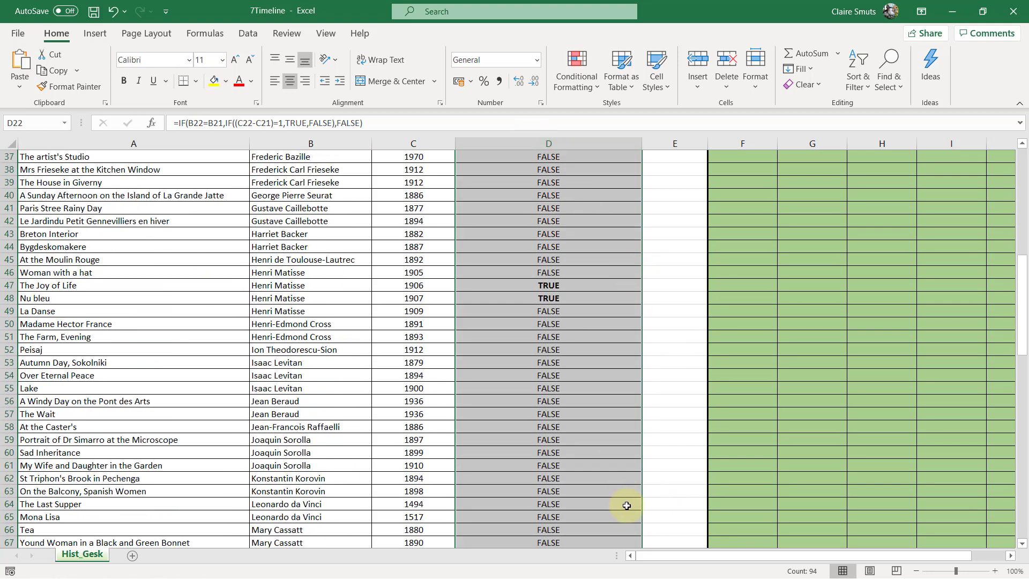
scroll(626, 506, down, 8)
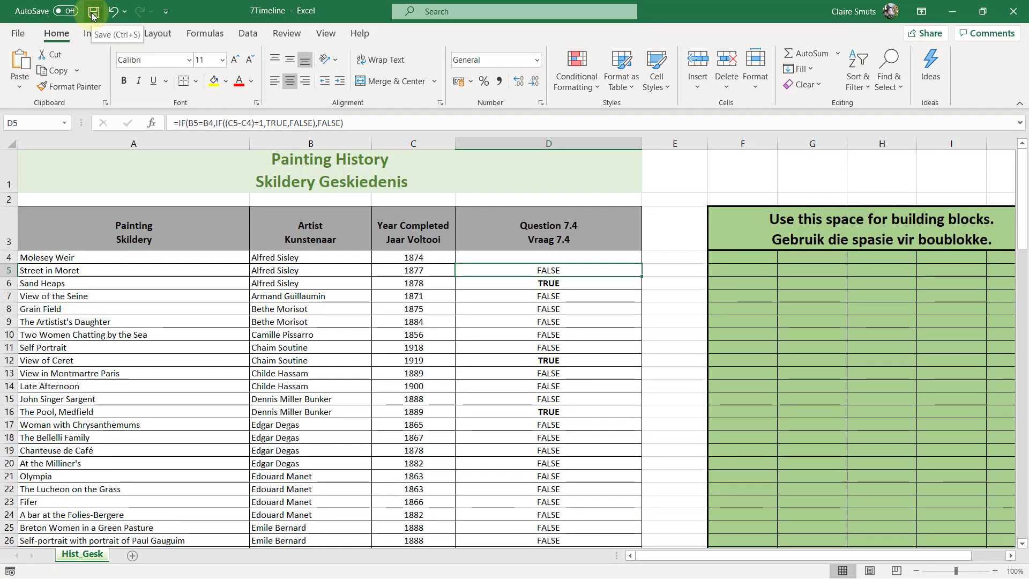
click(93, 12)
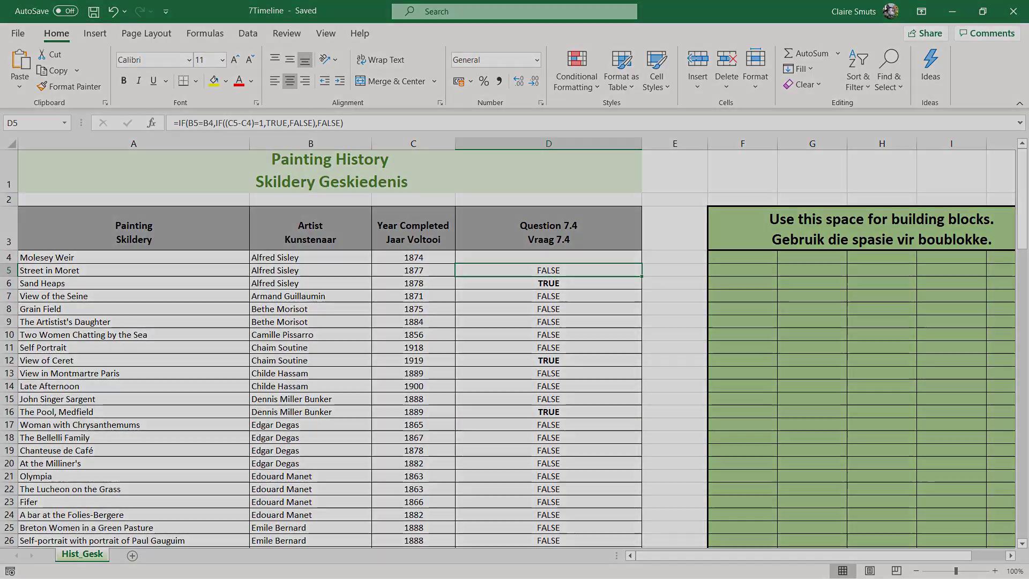